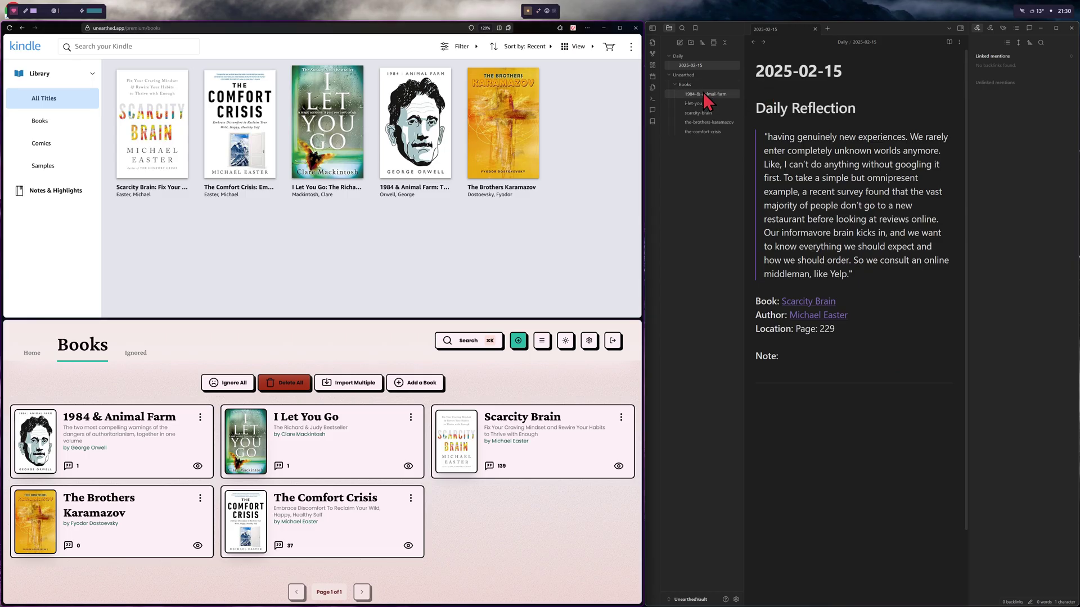
Step: View the 1984 & Animal Farm book note, then return to the 2025-02-15 daily note
click(704, 95)
click(695, 66)
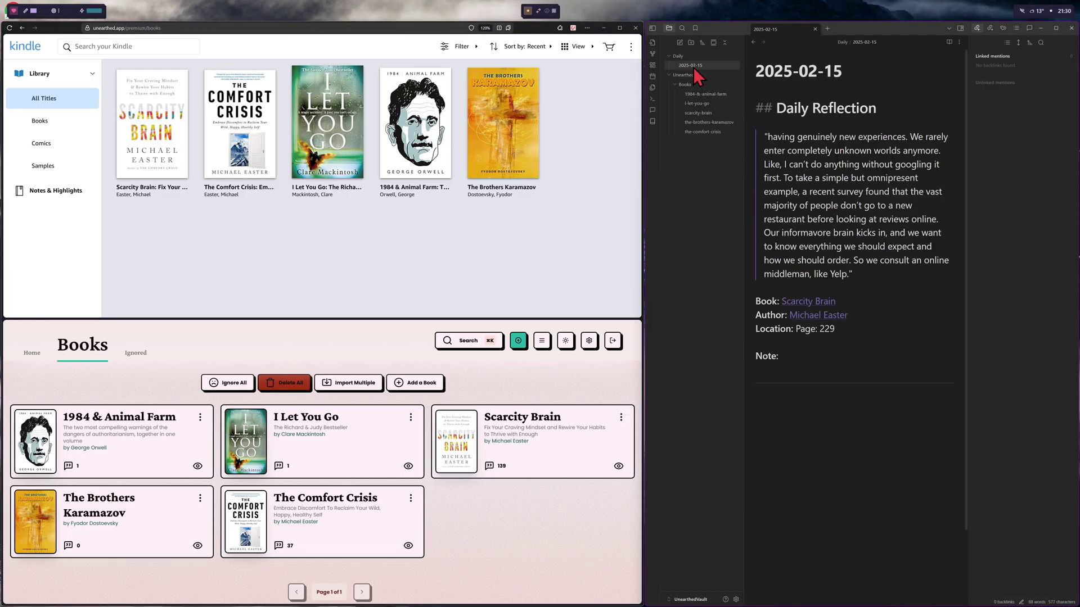
click(872, 440)
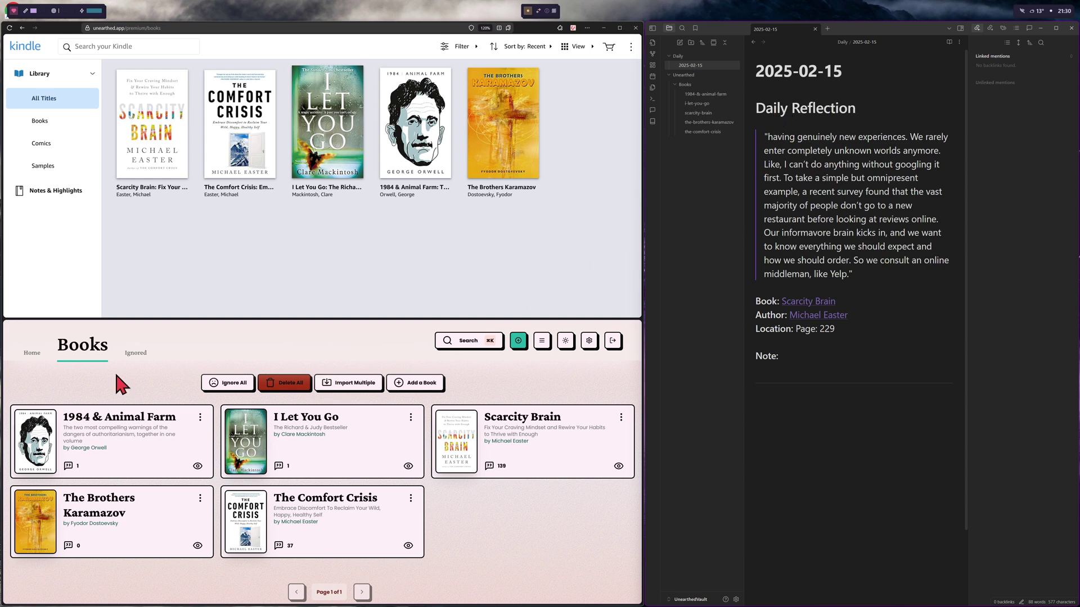
click(32, 353)
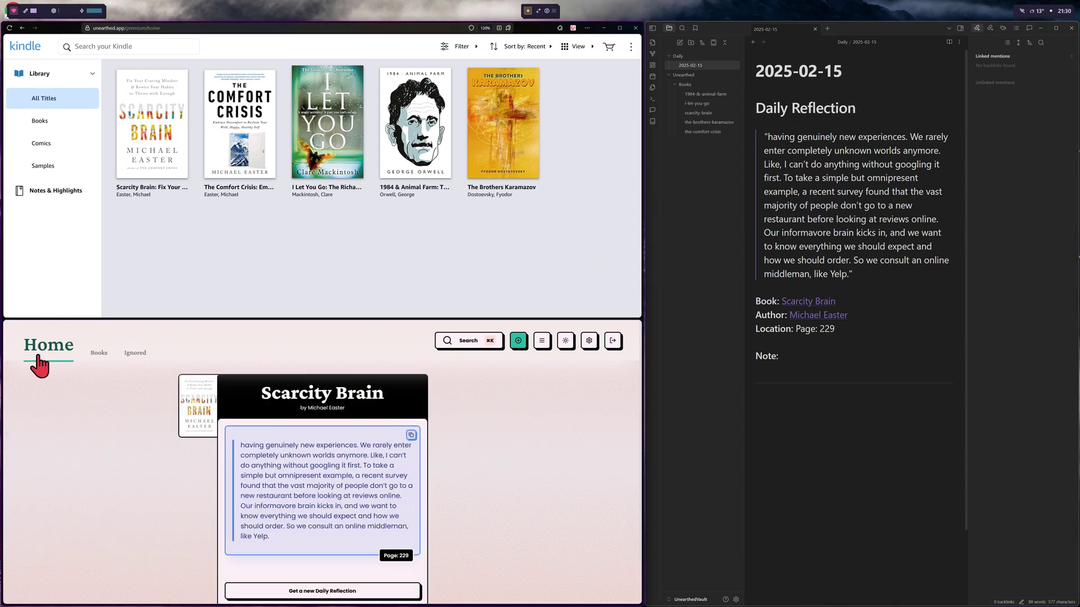
drag(241, 445, 381, 548)
click(381, 548)
click(573, 29)
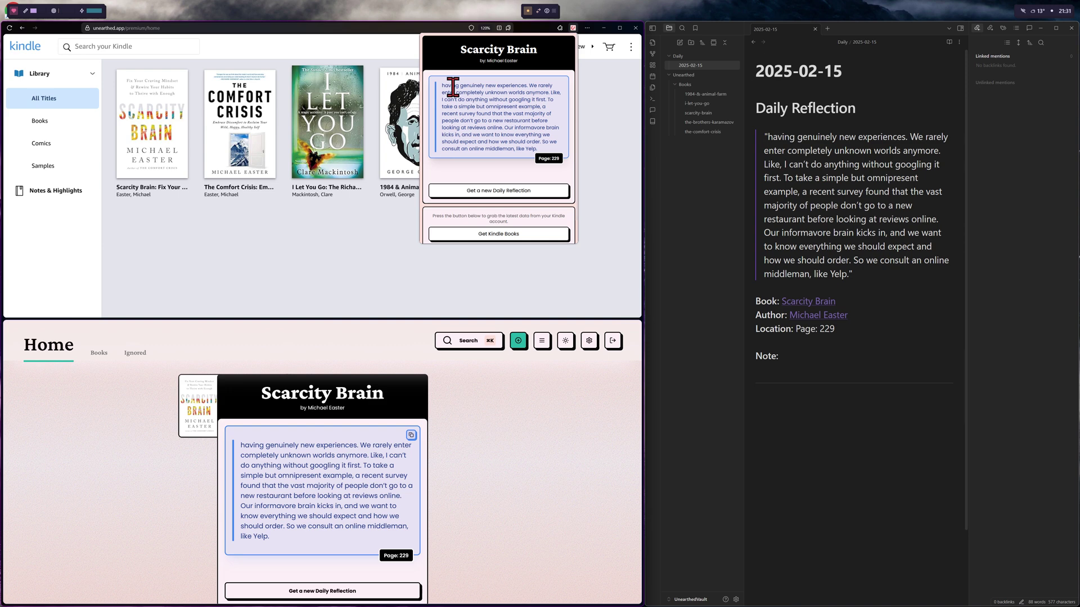
click(469, 472)
scroll(474, 481, down, 1)
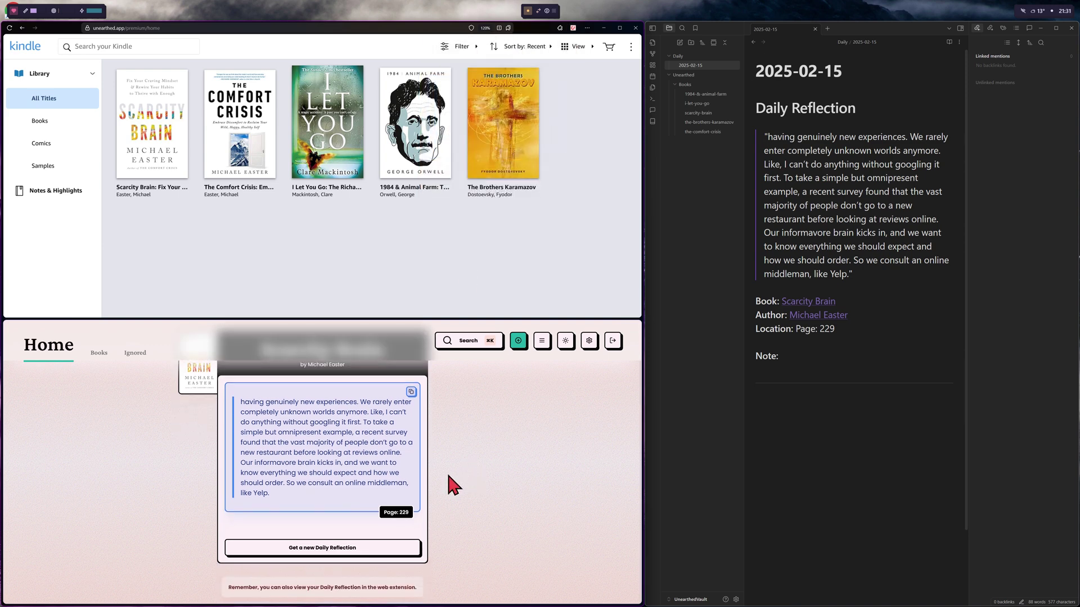
Step: Fetch a new daily reflection, clear the 2025-02-15 note, and re-sync it from Unearthed
click(337, 550)
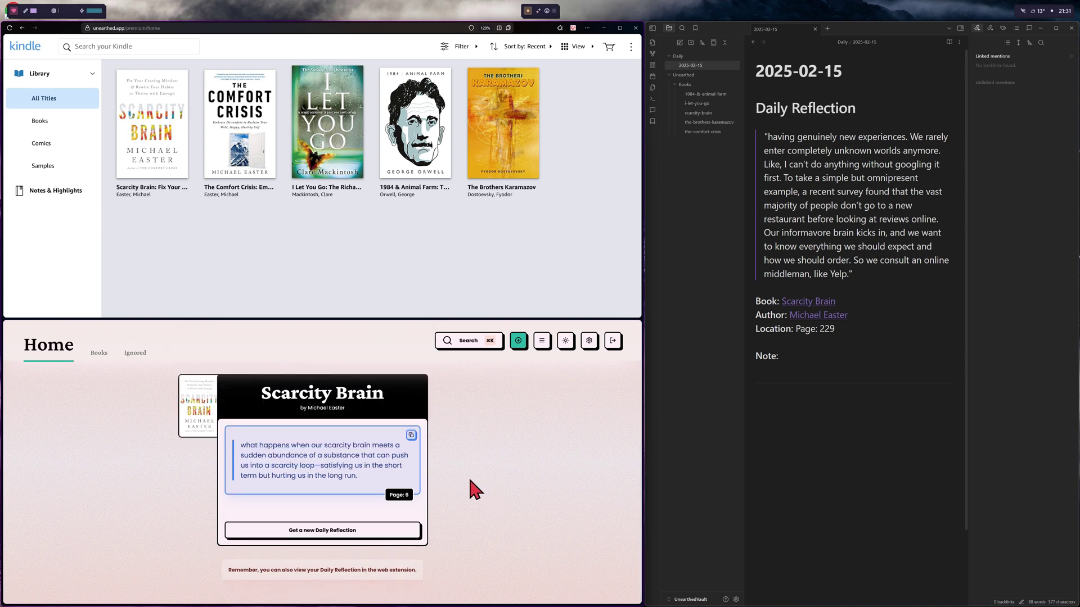
click(752, 112)
key(ctrl+a)
key(BackSpace)
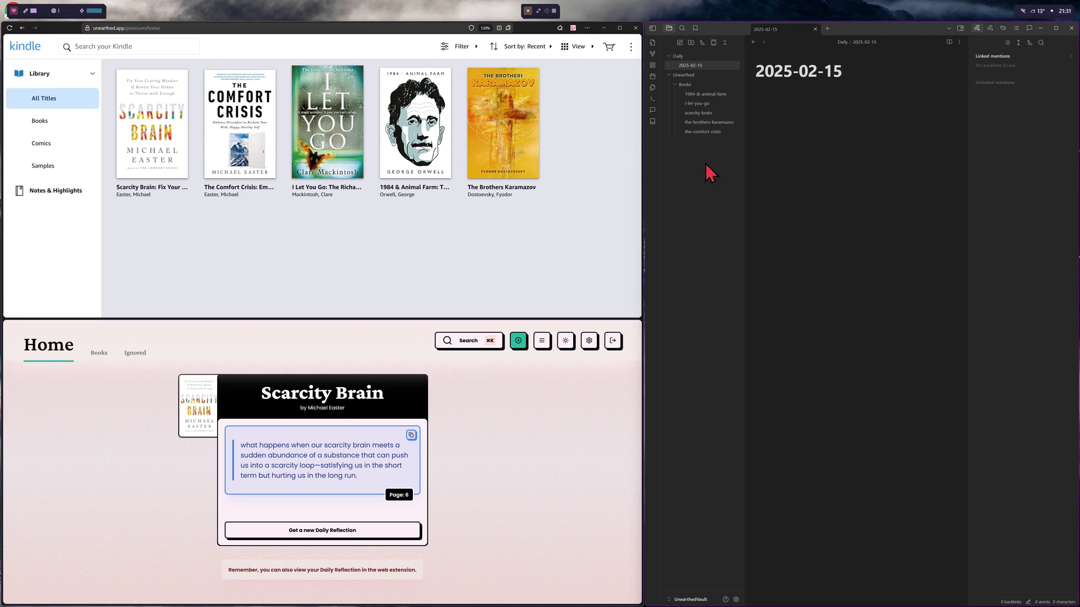
click(652, 121)
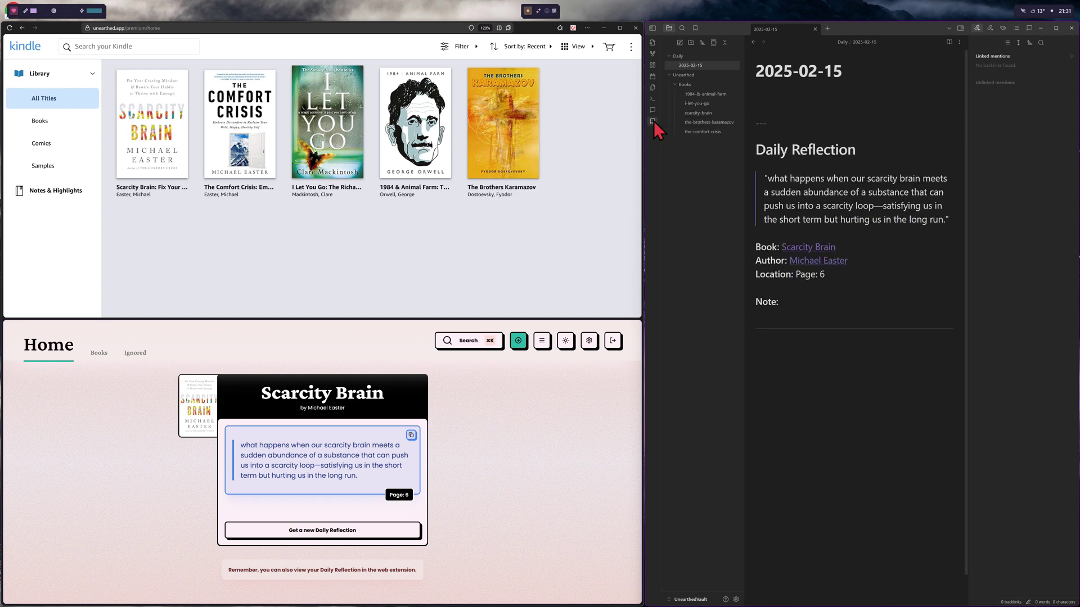
click(736, 600)
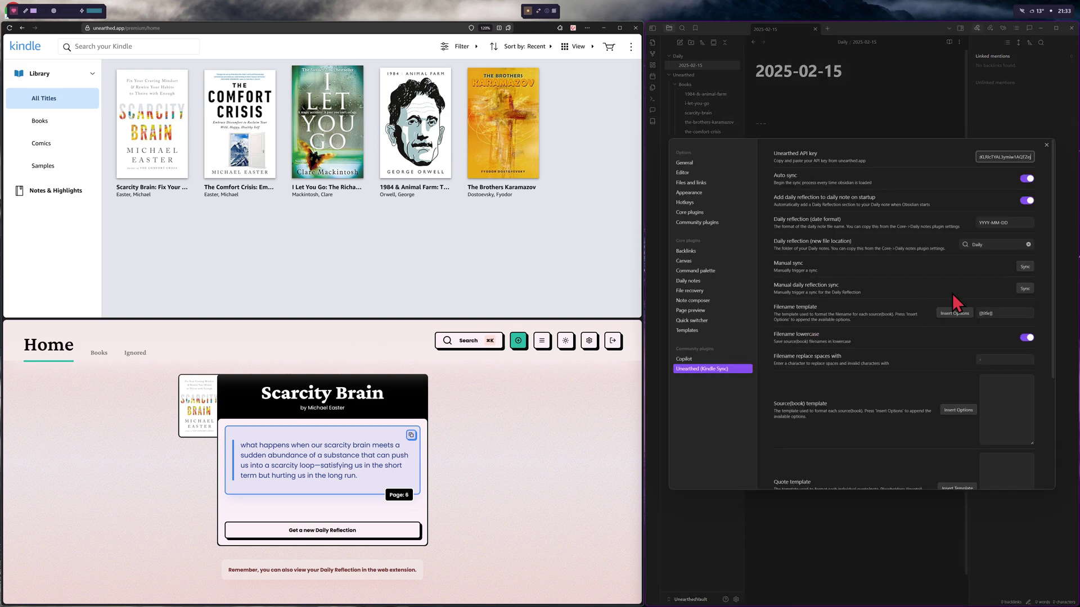
scroll(956, 295, down, 2)
scroll(796, 436, down, 1)
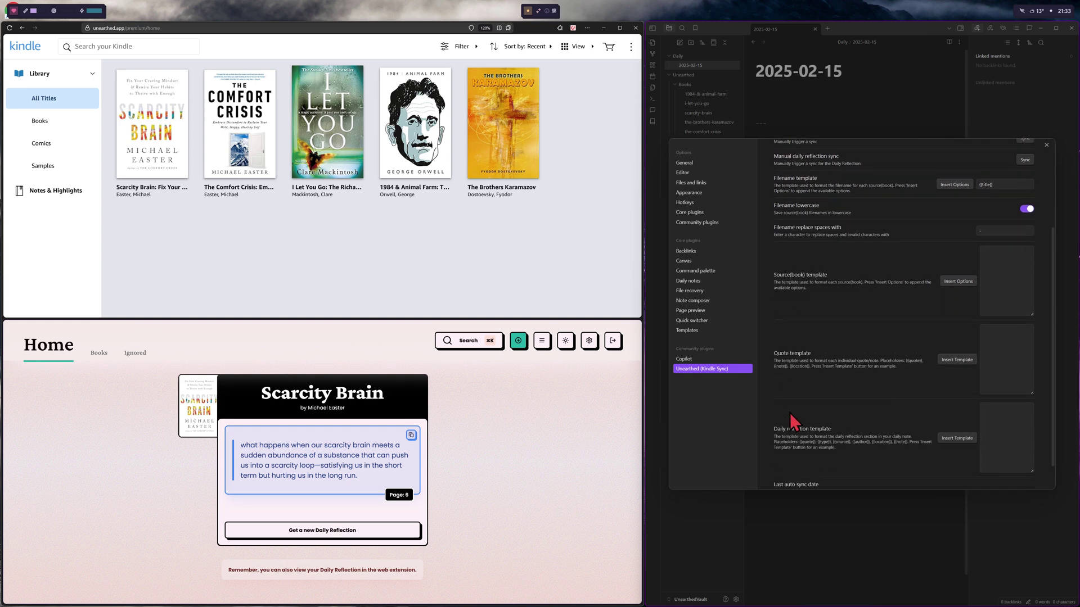
click(996, 312)
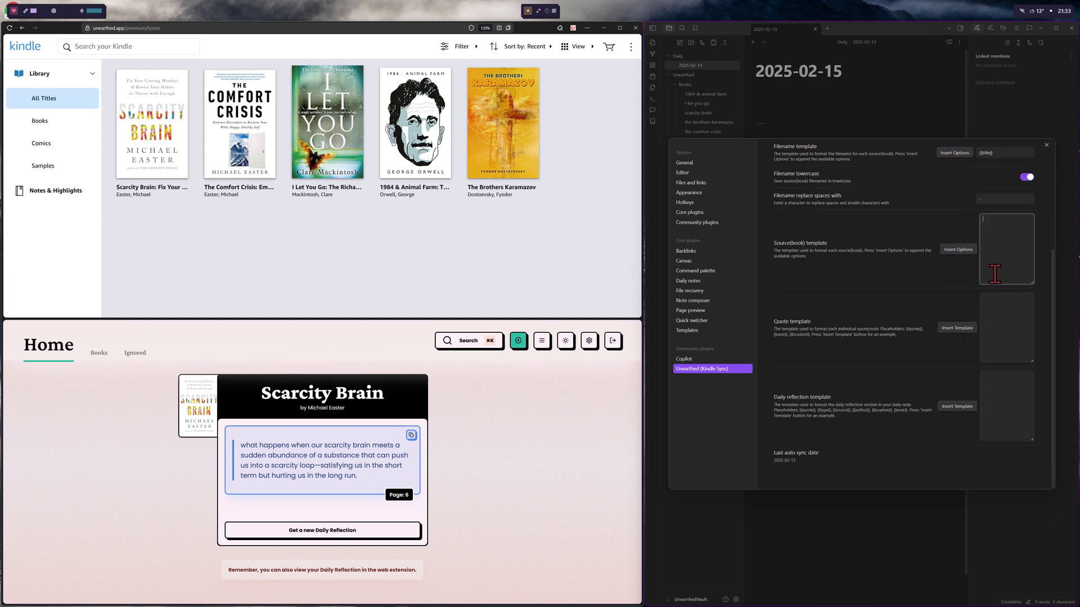
scroll(1001, 323, up, 2)
click(997, 313)
click(795, 337)
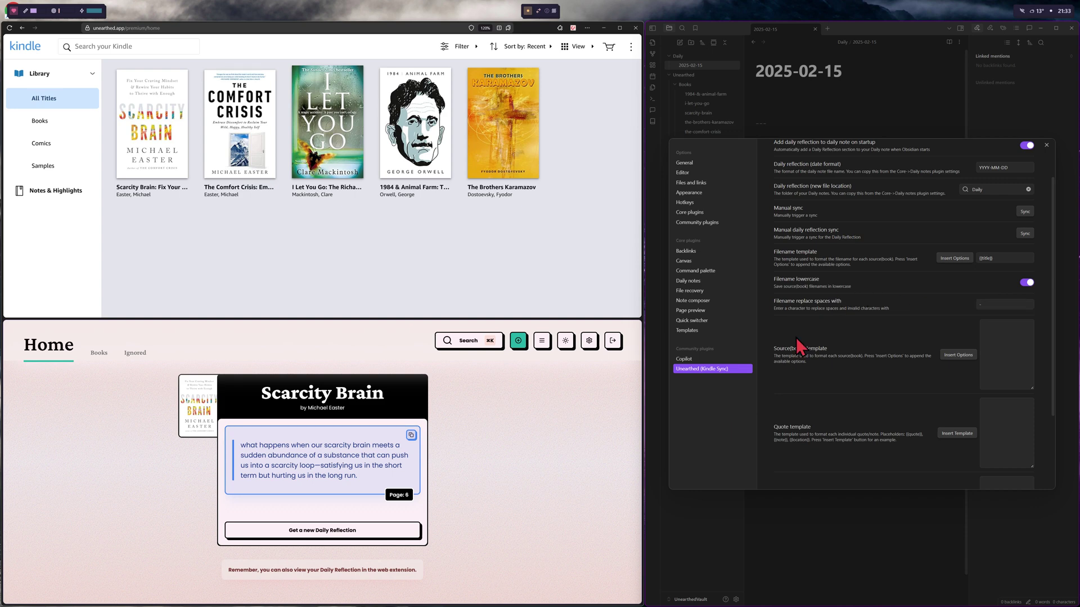
click(1046, 146)
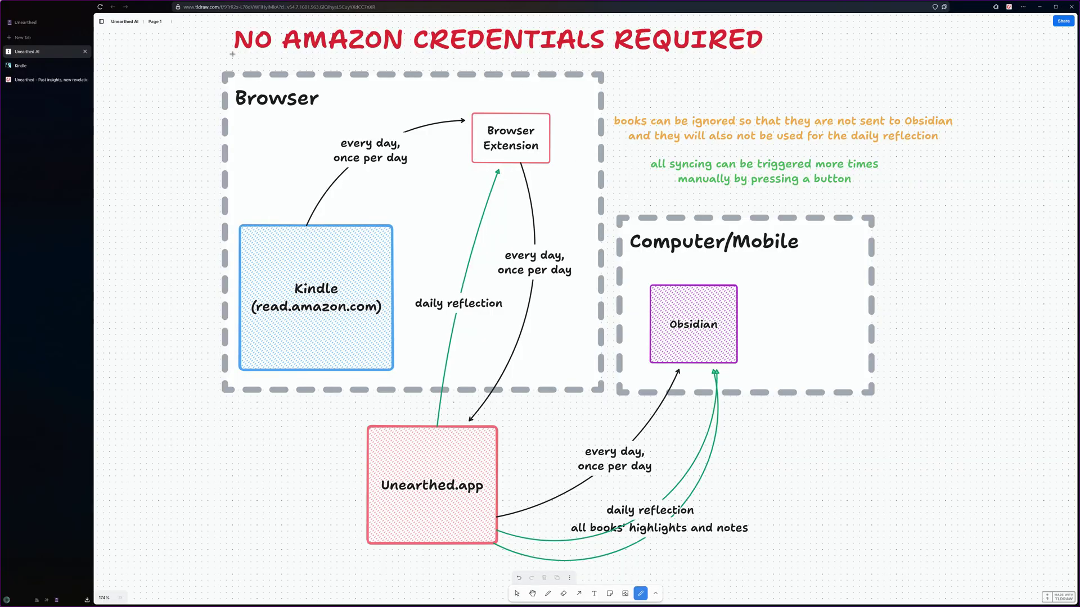
mouse_move(248, 50)
mouse_down()
mouse_move(731, 45)
mouse_move(261, 50)
mouse_move(664, 28)
mouse_up()
drag(521, 169, 467, 506)
key(v)
click(451, 487)
drag(452, 487, 503, 301)
drag(284, 116, 284, 116)
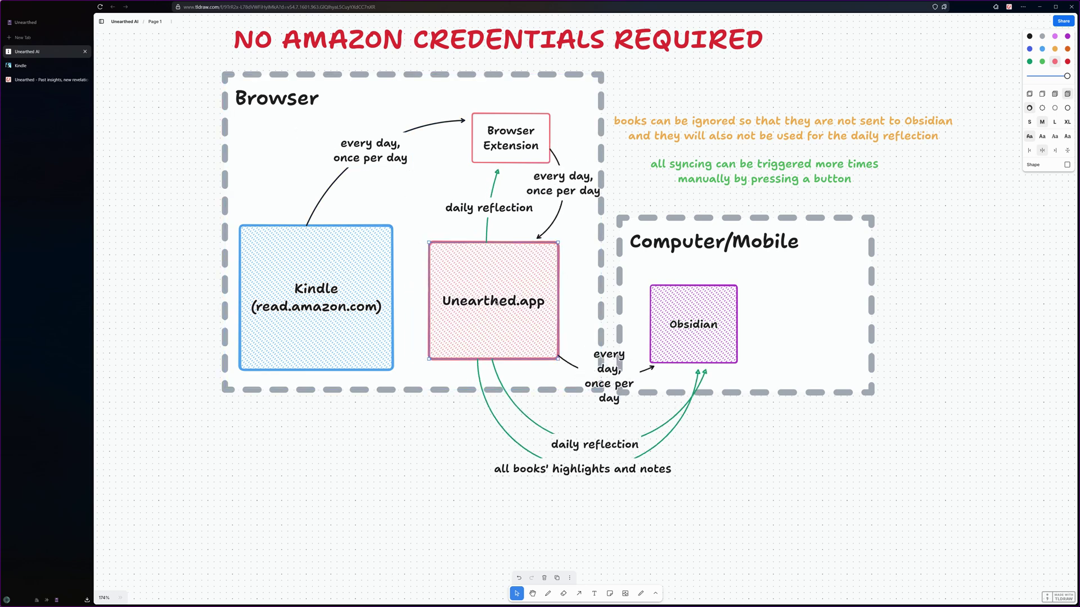
key(ctrl+z)
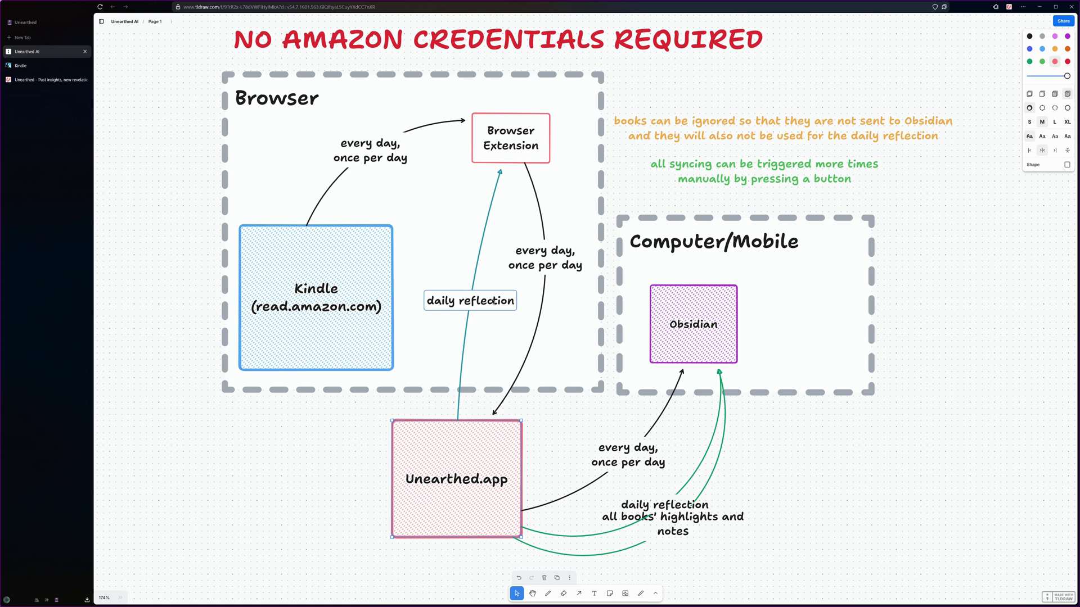
click(511, 138)
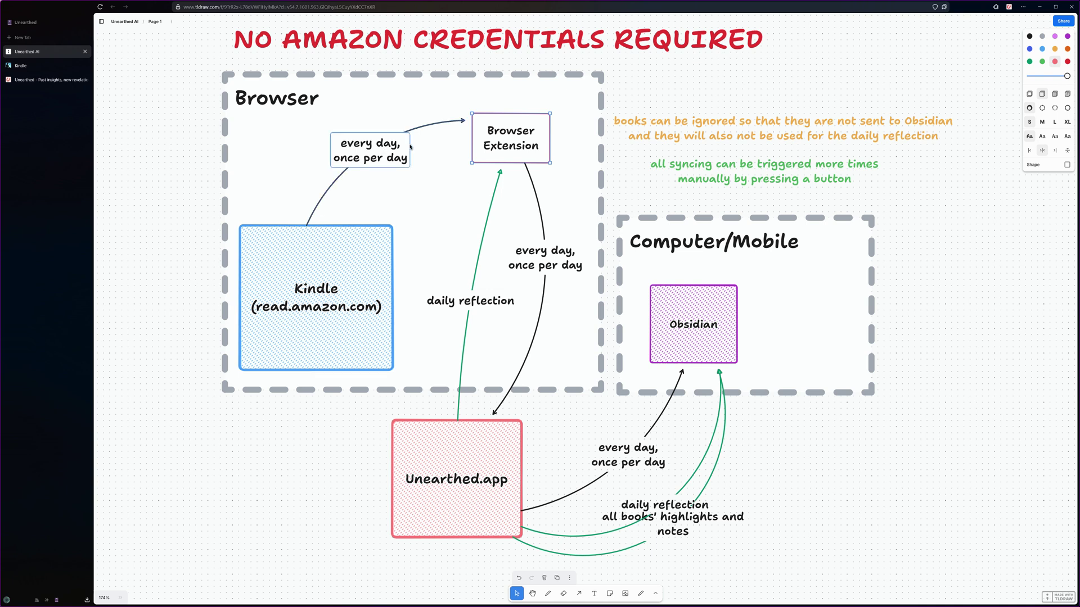
key(k)
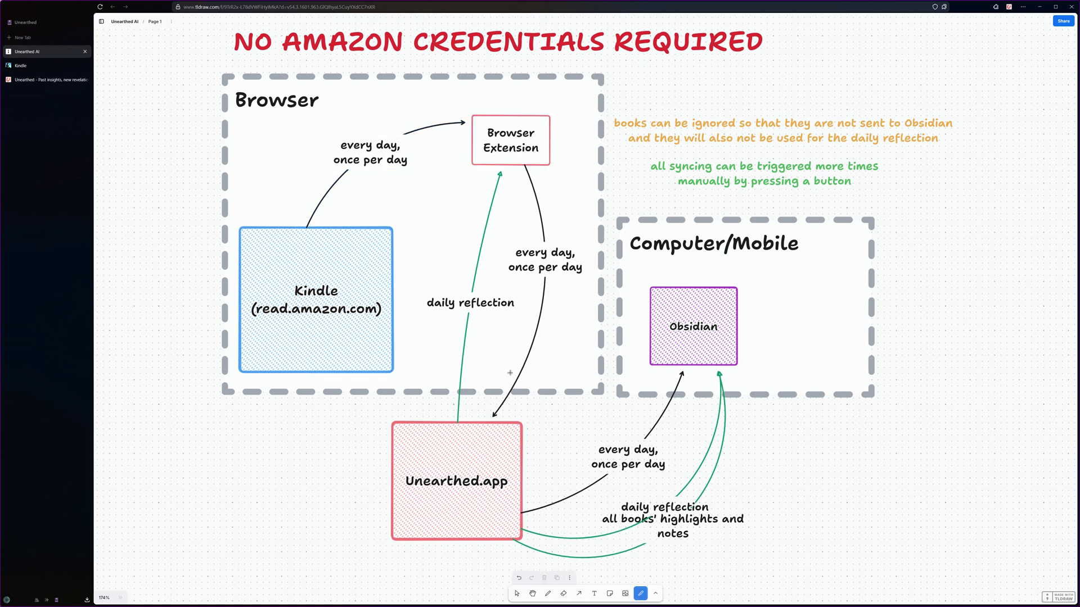
mouse_move(450, 444)
mouse_down()
mouse_move(495, 513)
mouse_move(550, 406)
mouse_move(468, 487)
mouse_move(490, 509)
mouse_move(467, 478)
mouse_move(445, 324)
mouse_move(504, 171)
mouse_move(459, 348)
mouse_move(469, 186)
mouse_move(505, 120)
mouse_move(484, 152)
mouse_move(526, 127)
mouse_move(524, 139)
mouse_up()
Step: Point out the Browser Extension and Obsidian boxes, then move the highlights-and-notes label down-right
mouse_move(473, 195)
mouse_down()
mouse_move(627, 276)
mouse_move(616, 299)
mouse_up()
mouse_move(699, 308)
mouse_down()
mouse_move(712, 351)
mouse_move(495, 484)
mouse_move(715, 332)
mouse_move(464, 520)
mouse_move(683, 368)
mouse_move(465, 514)
mouse_move(635, 450)
mouse_move(703, 329)
mouse_move(444, 534)
mouse_move(682, 374)
mouse_up()
key(v)
drag(712, 513, 727, 500)
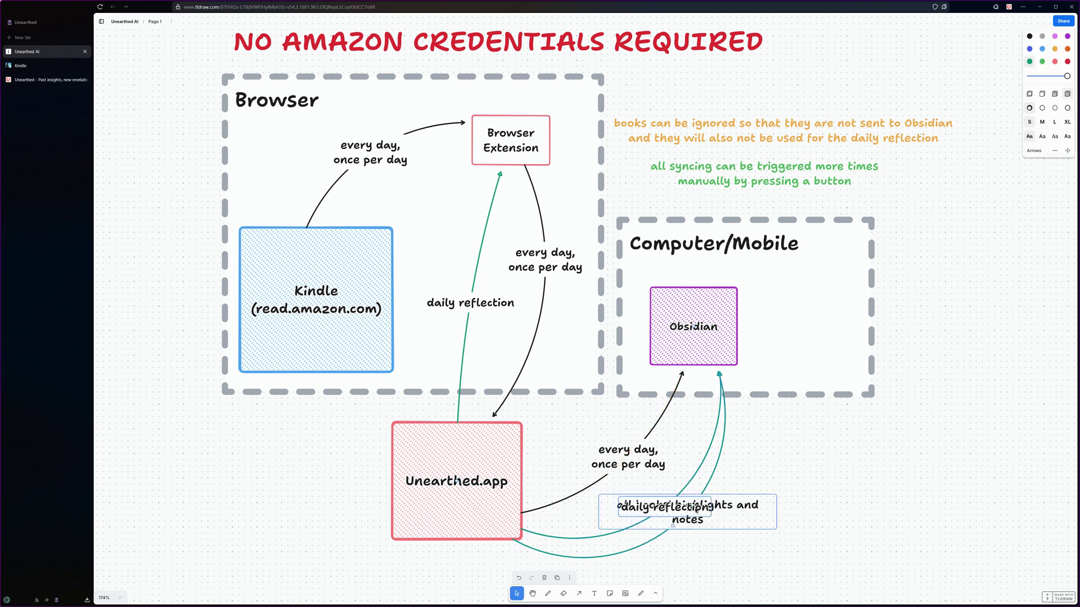
drag(676, 525, 692, 562)
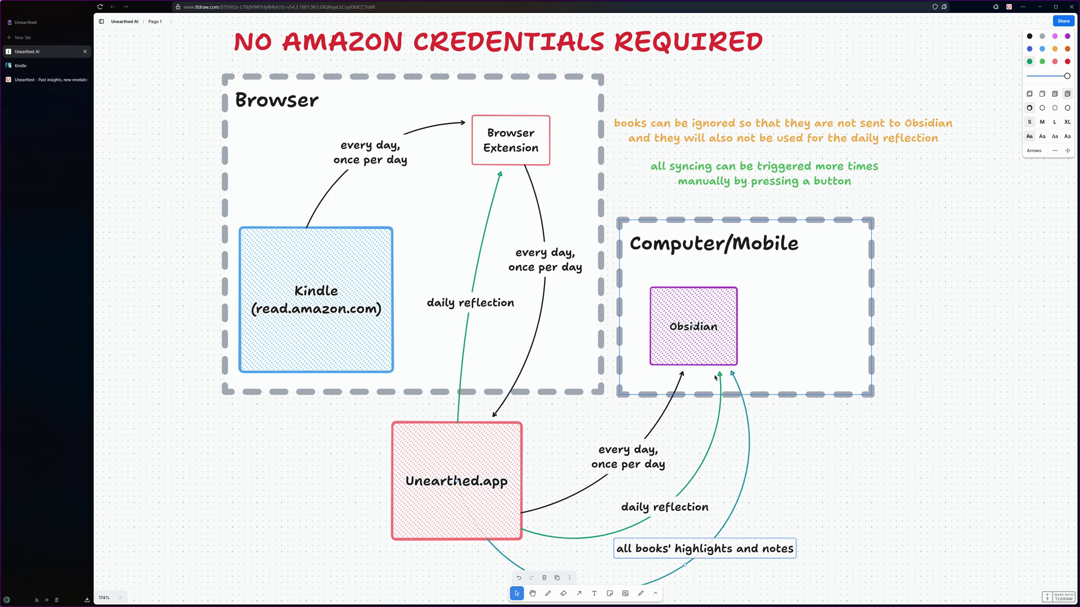
Step: Trace the Kindle-to-Unearthed-to-Obsidian flow with the laser pointer, then close the diagram
key(k)
mouse_move(631, 251)
mouse_down()
mouse_move(658, 259)
mouse_move(827, 228)
mouse_move(722, 270)
mouse_move(810, 211)
mouse_move(647, 206)
mouse_up()
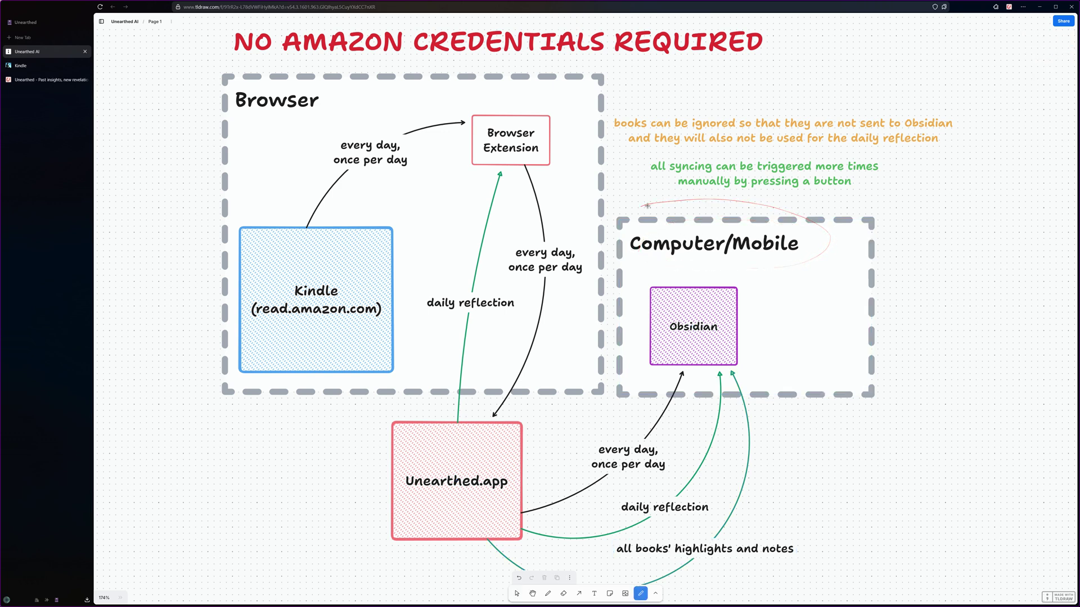
mouse_move(698, 129)
mouse_down()
mouse_move(689, 119)
mouse_move(779, 109)
mouse_move(752, 92)
mouse_up()
mouse_move(309, 275)
mouse_down()
mouse_move(357, 208)
mouse_move(376, 219)
mouse_move(490, 152)
mouse_move(318, 290)
mouse_up()
mouse_move(481, 436)
mouse_down()
mouse_move(535, 489)
mouse_move(451, 462)
mouse_up()
drag(464, 462, 497, 150)
mouse_move(453, 475)
mouse_down()
mouse_move(470, 492)
mouse_move(616, 535)
mouse_move(727, 387)
mouse_move(705, 323)
mouse_move(738, 408)
mouse_move(596, 545)
mouse_move(456, 515)
mouse_up()
key(ctrl+w)
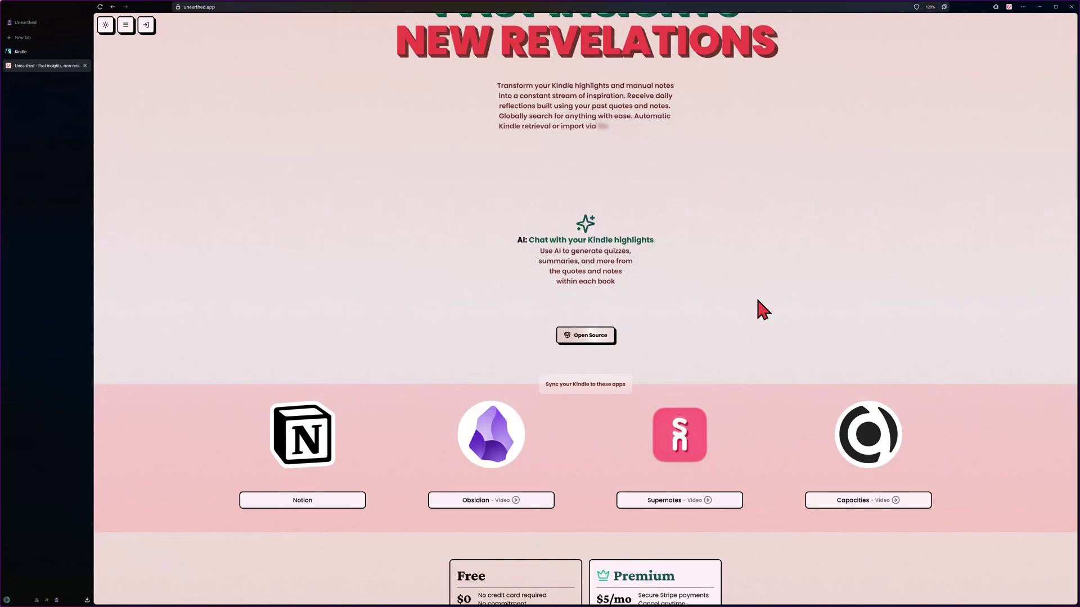
Step: Annotate the pricing cards: Notion sync, CSV import, AI chat and emailed Daily Reflection
scroll(668, 307, down, 6)
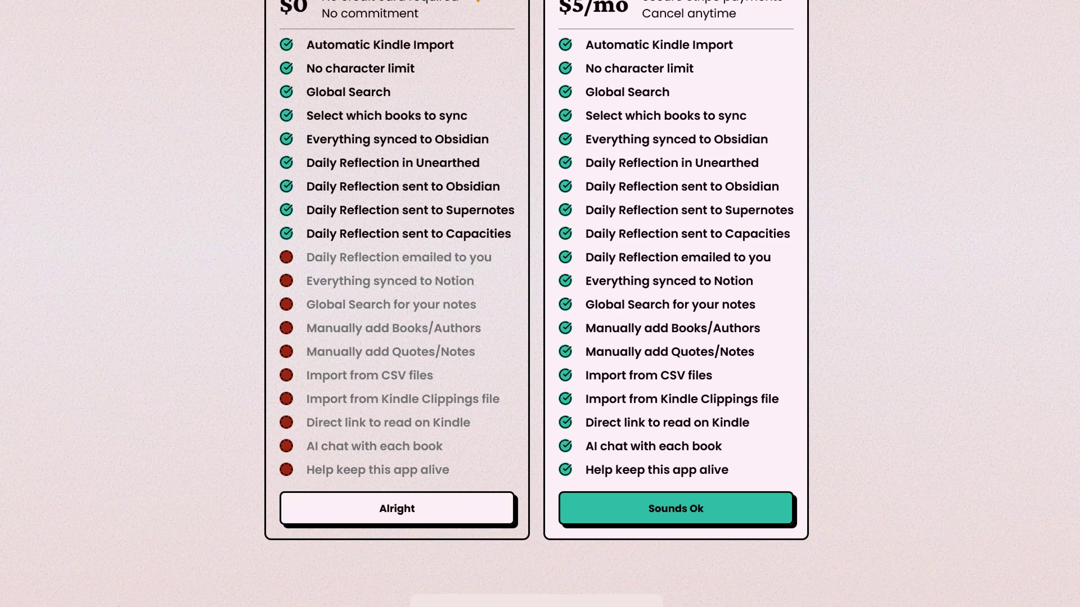
drag(176, 423, 260, 497)
mouse_move(603, 491)
mouse_down()
mouse_move(742, 447)
mouse_move(766, 427)
mouse_up()
mouse_move(711, 297)
mouse_down()
mouse_move(771, 294)
mouse_move(749, 314)
mouse_move(763, 312)
mouse_up()
mouse_move(581, 311)
mouse_down()
mouse_move(665, 366)
mouse_move(577, 310)
mouse_up()
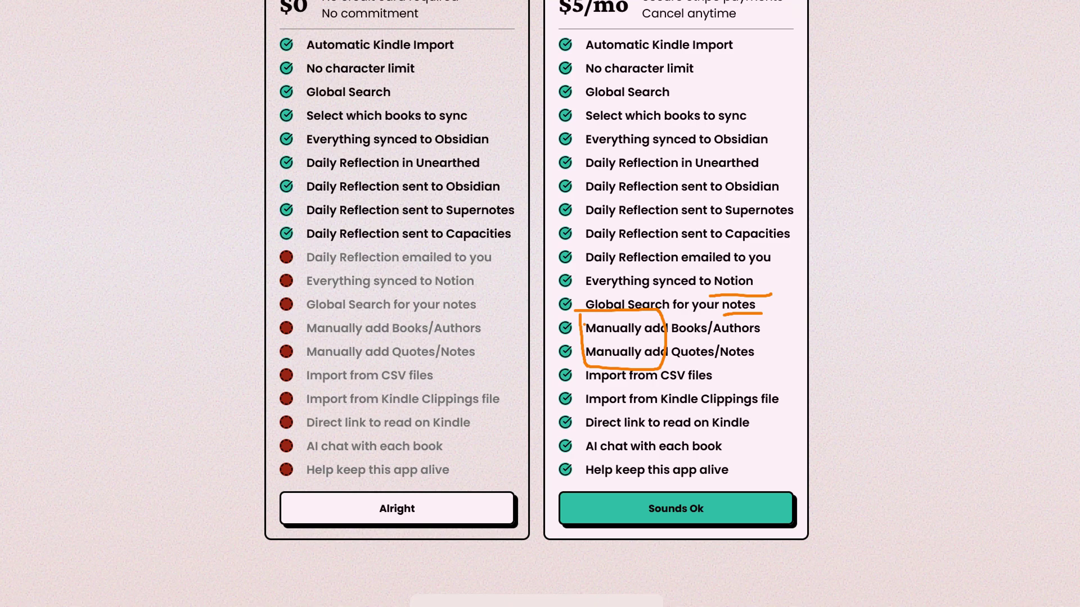
drag(585, 389, 745, 387)
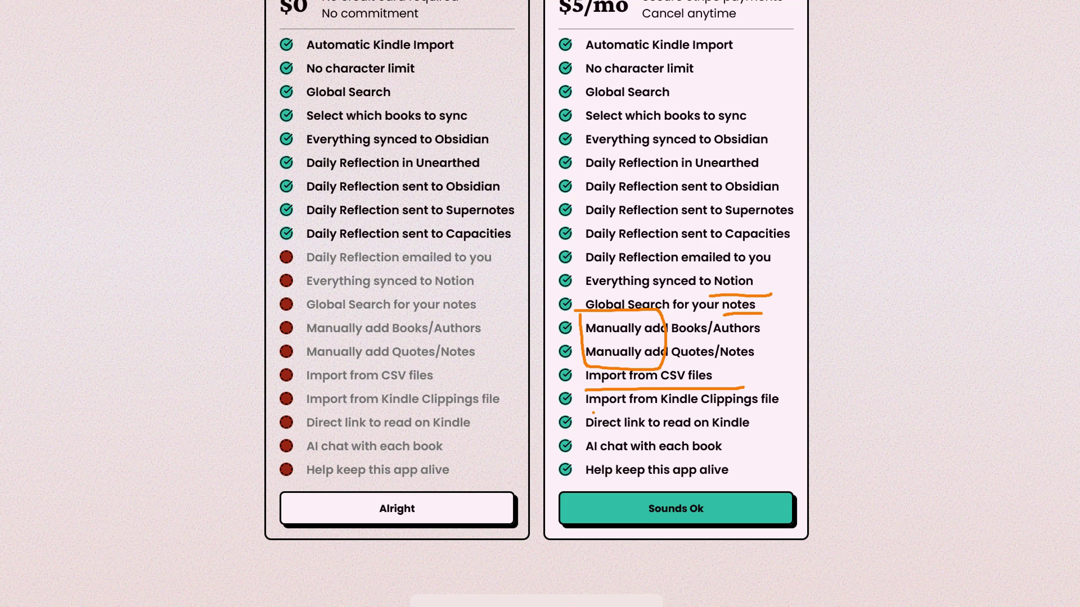
mouse_move(580, 459)
mouse_down()
mouse_move(737, 461)
mouse_move(739, 445)
mouse_move(580, 441)
mouse_move(582, 459)
mouse_up()
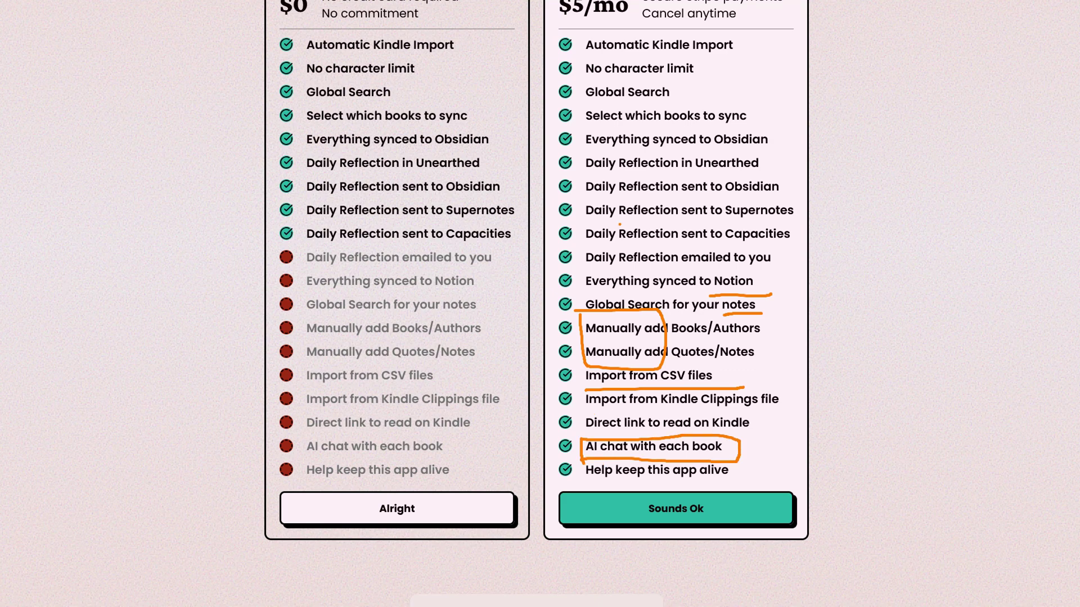
mouse_move(595, 270)
mouse_down()
mouse_move(790, 271)
mouse_move(644, 245)
mouse_move(568, 249)
mouse_move(612, 276)
mouse_up()
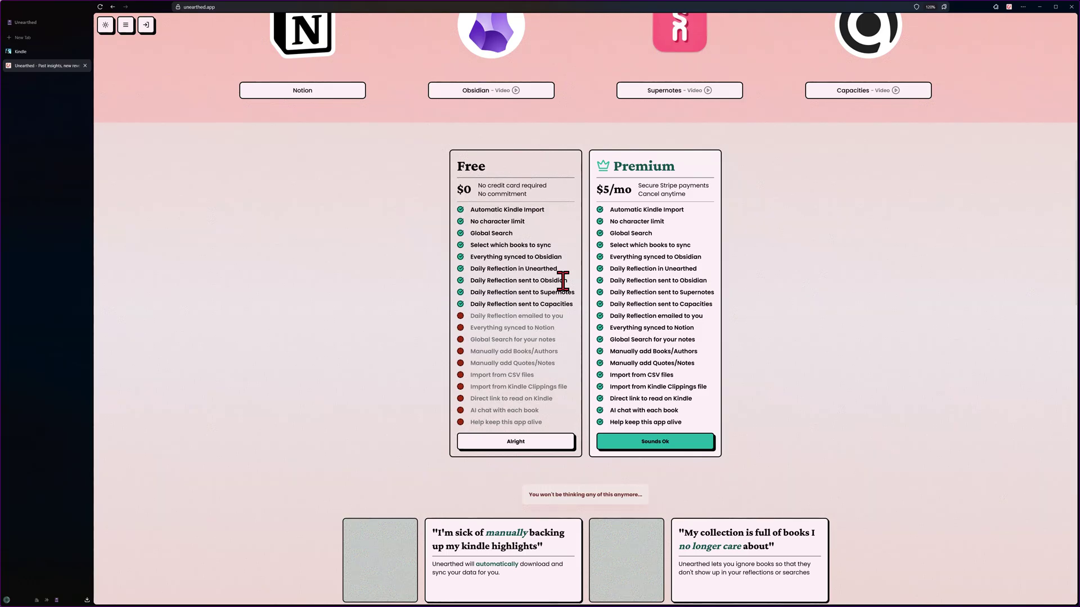
Step: Return to the top of the landing page and sign in to the empty Home page
drag(567, 280, 470, 283)
scroll(494, 313, up, 1)
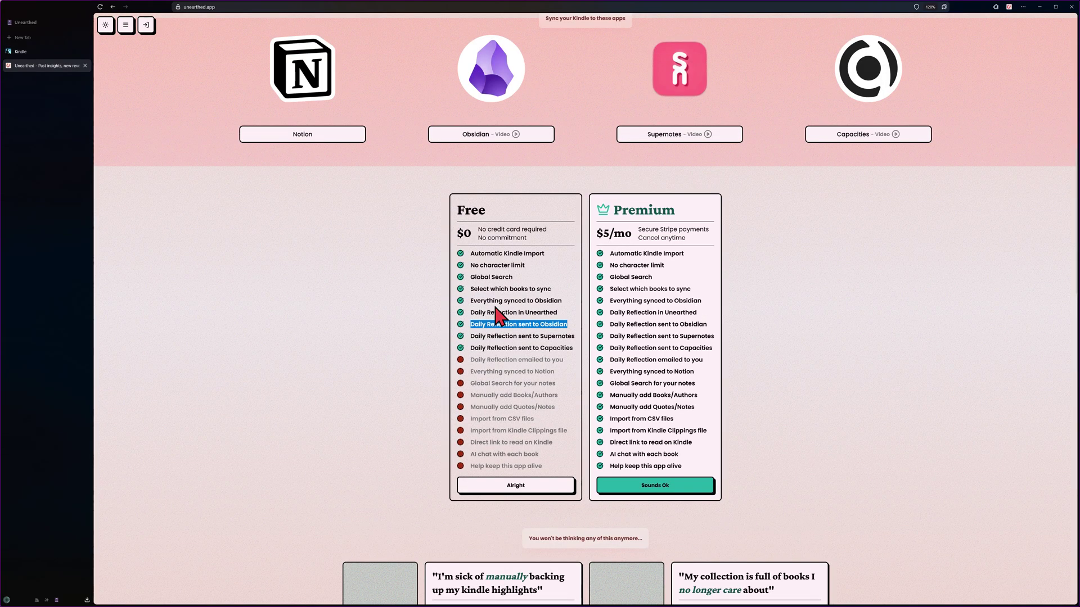
scroll(499, 279, up, 7)
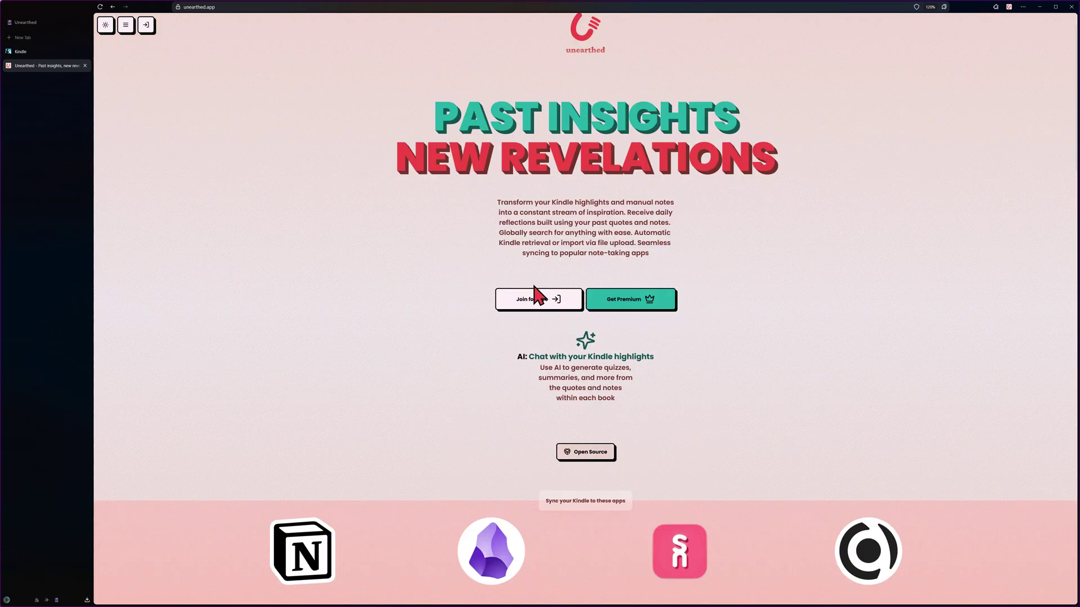
click(144, 27)
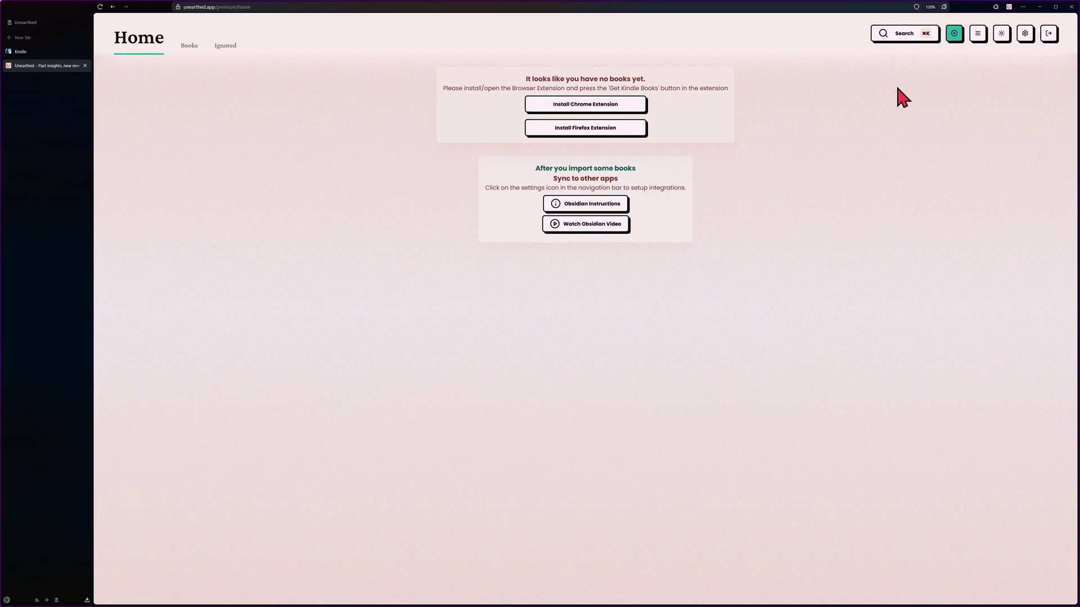
Step: Check the extension's API key message, then go to the account Settings page
click(1009, 6)
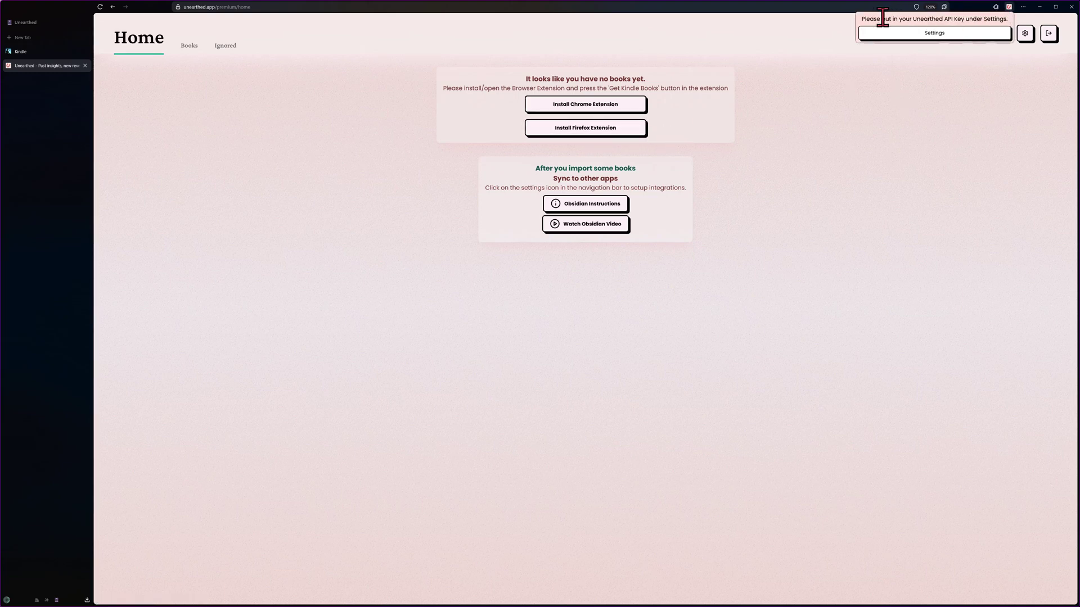
drag(874, 18, 997, 18)
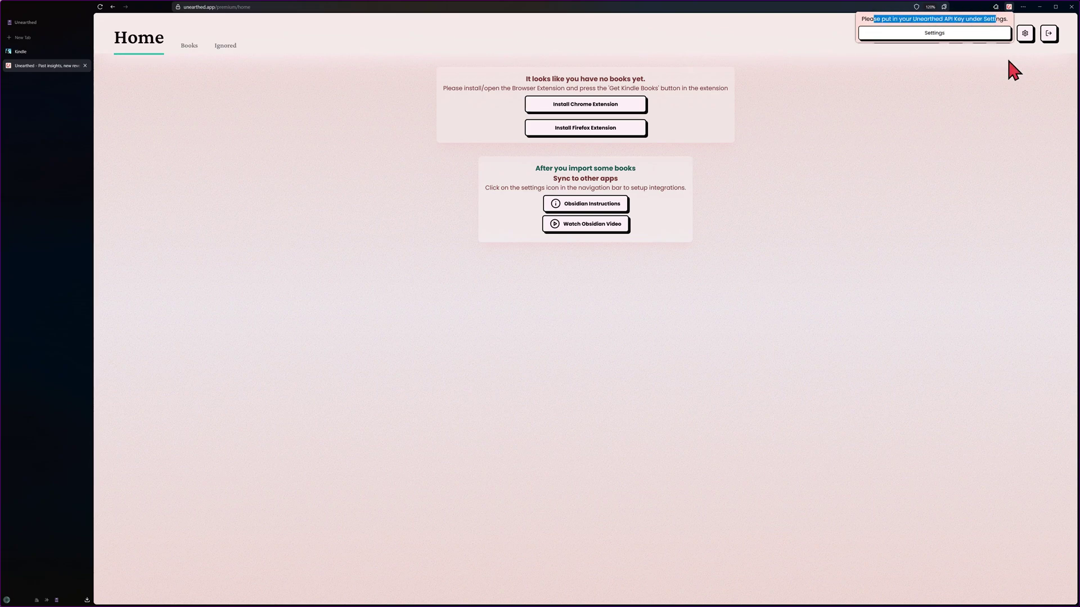
click(1025, 33)
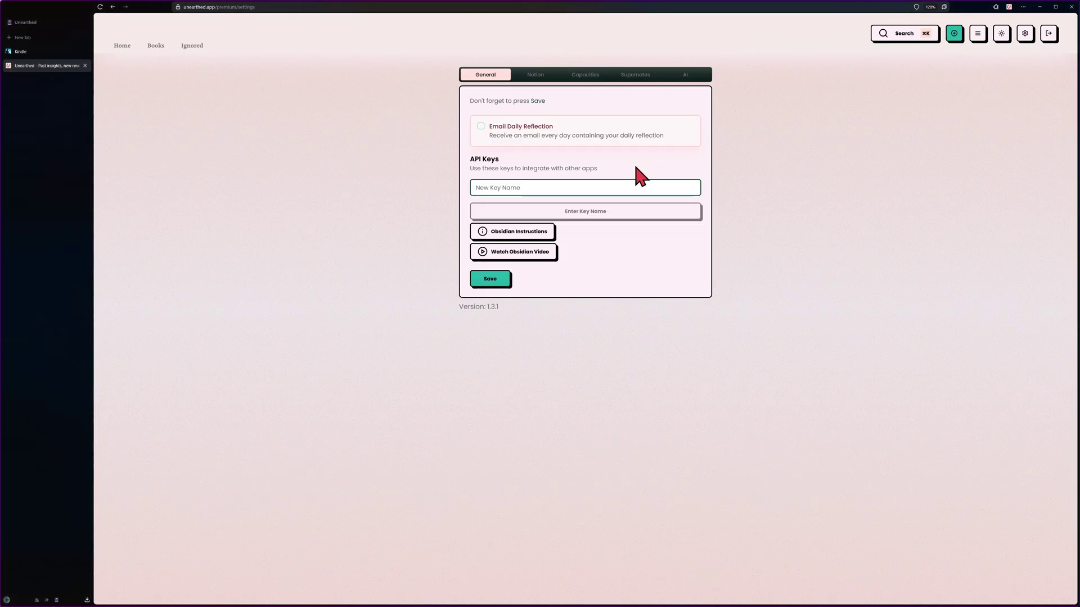
Step: Generate an API key named 'ext', copy it, and reload the Settings page
click(75, 364)
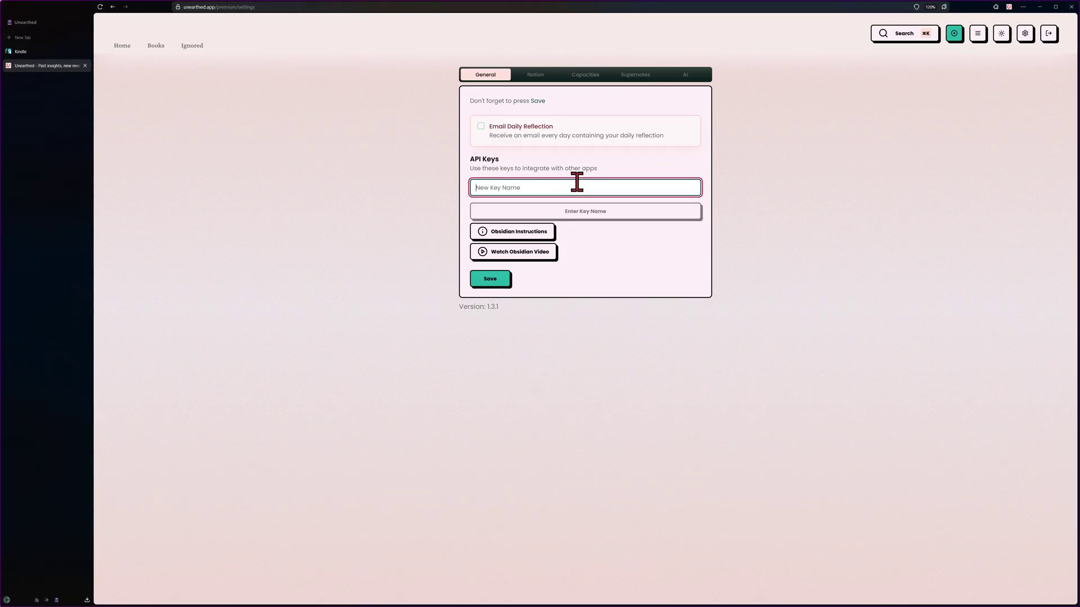
text(ext)
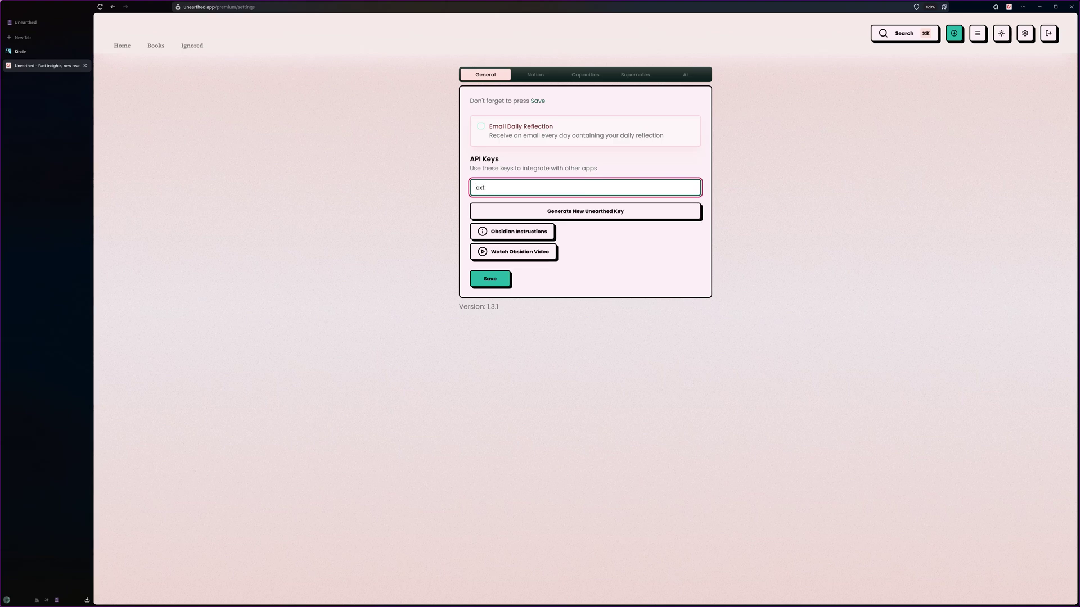
click(565, 209)
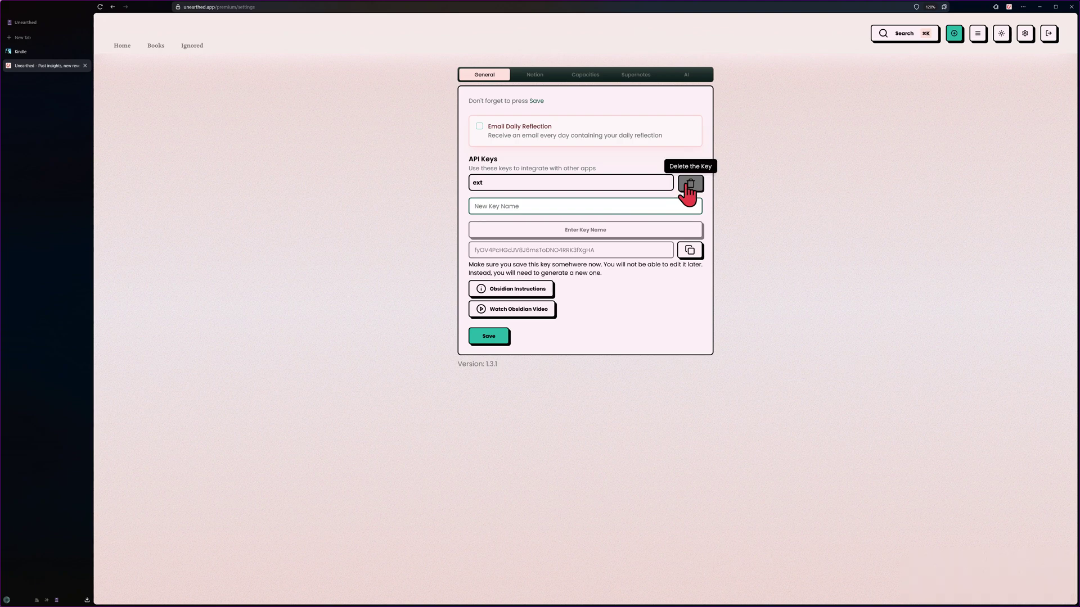
click(689, 249)
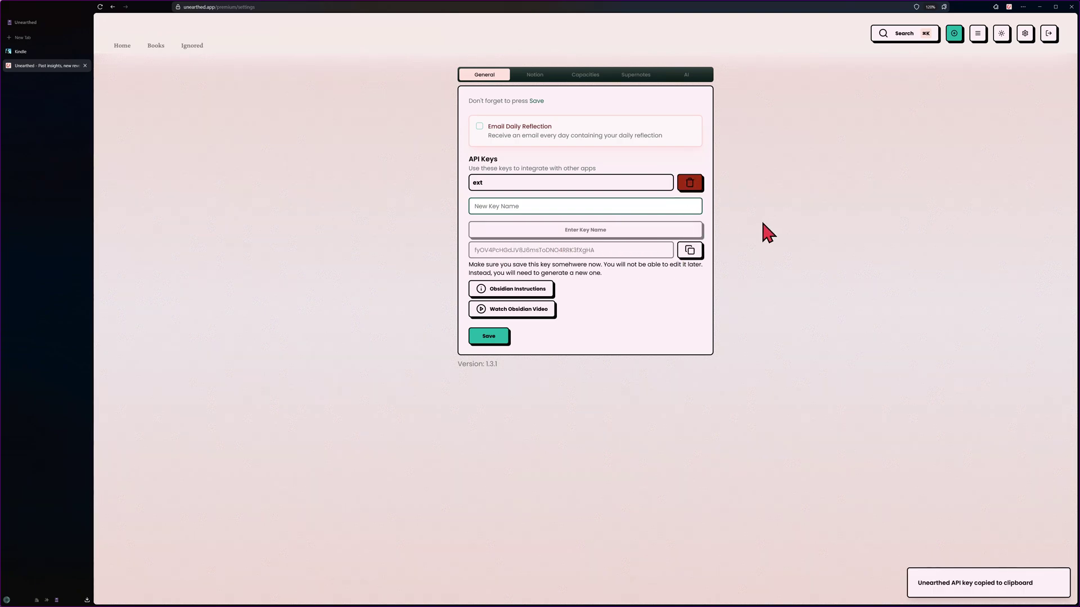
key(F5)
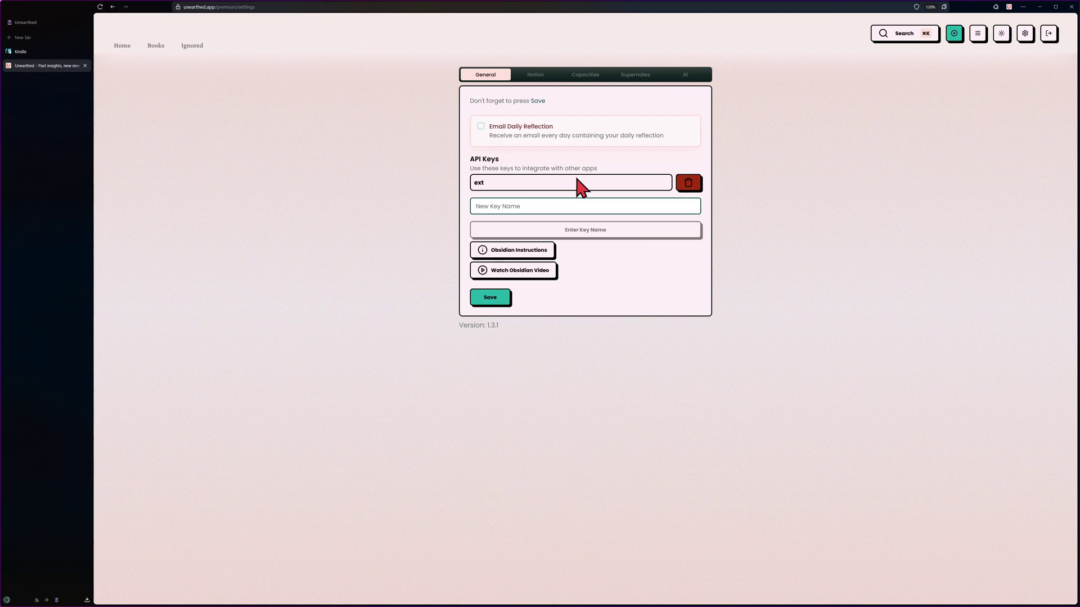
click(534, 249)
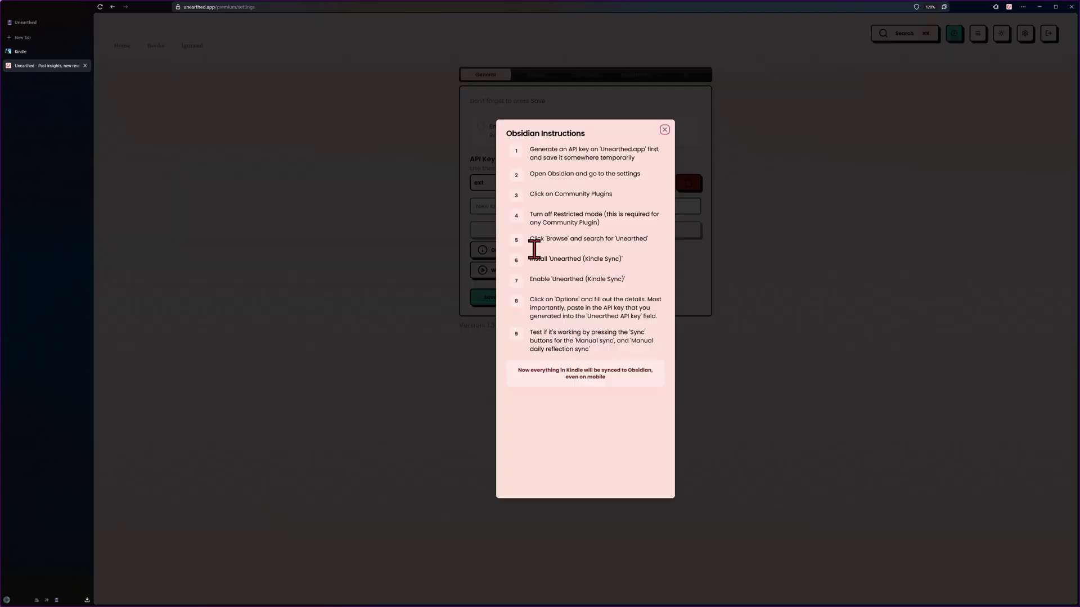
key(Escape)
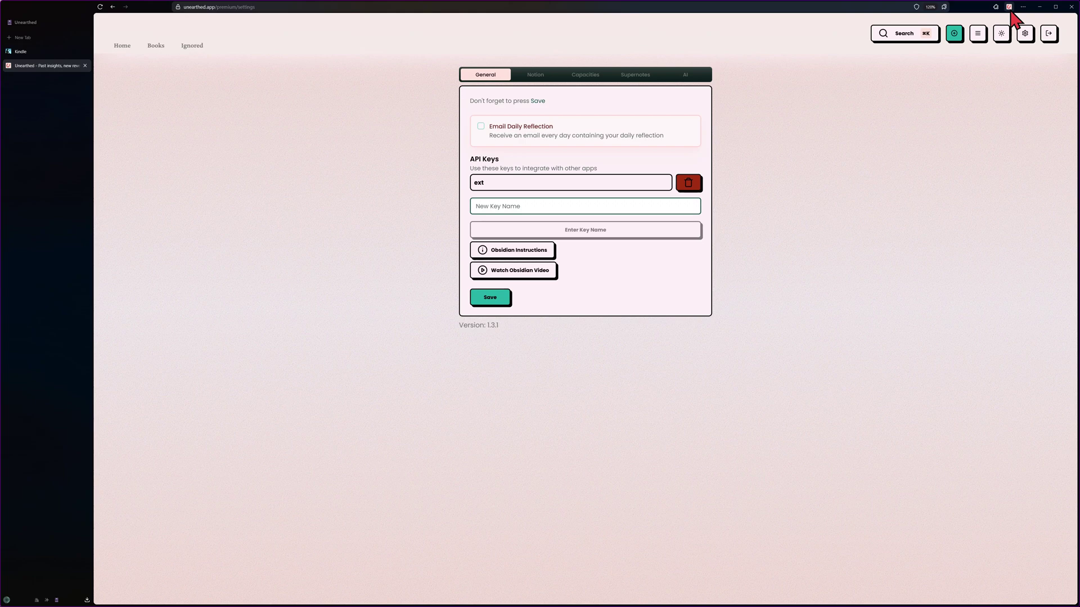
Step: Paste the copied API key into the browser extension's Settings and reopen the popup
click(1010, 8)
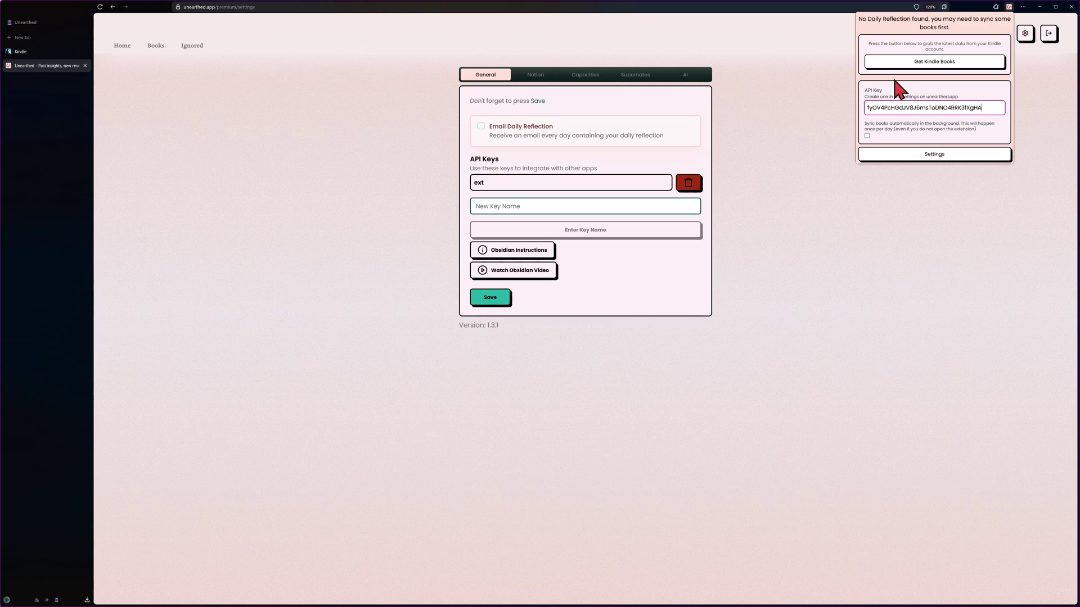
click(1047, 93)
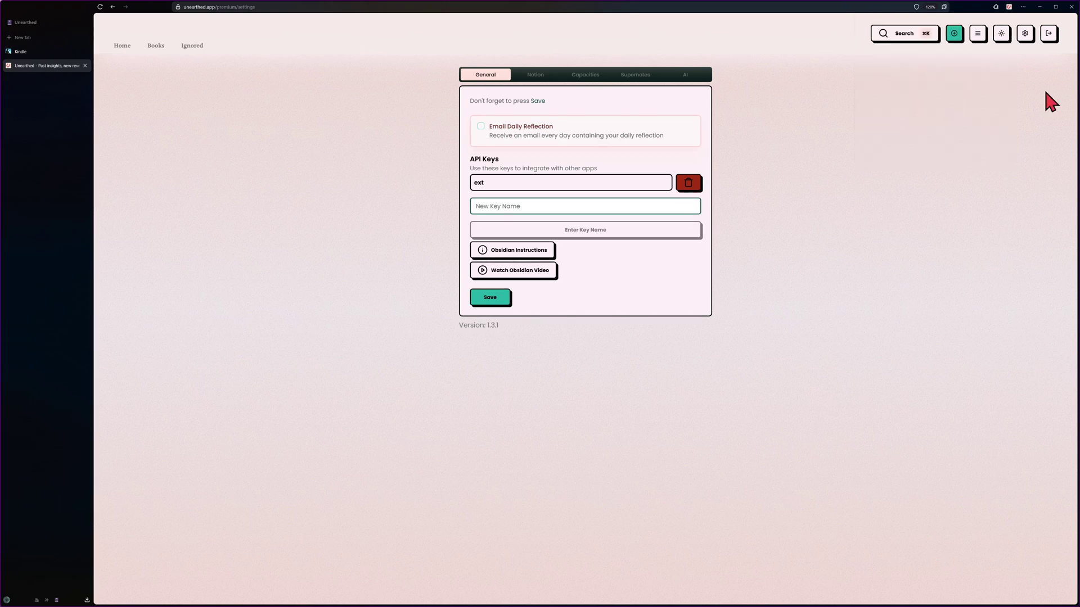
click(1010, 7)
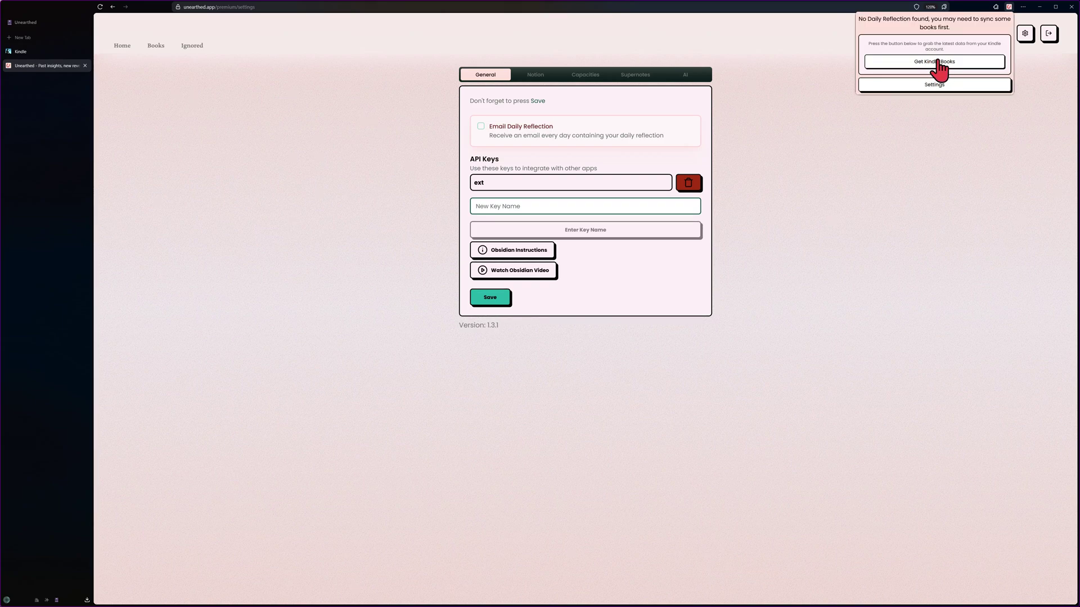
click(934, 85)
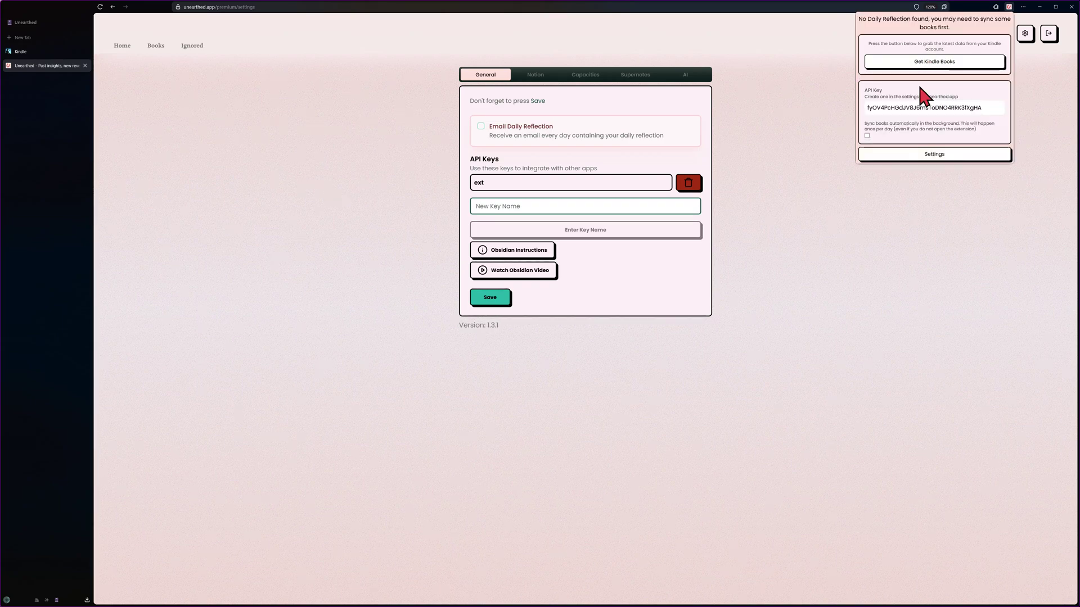
drag(996, 110, 885, 106)
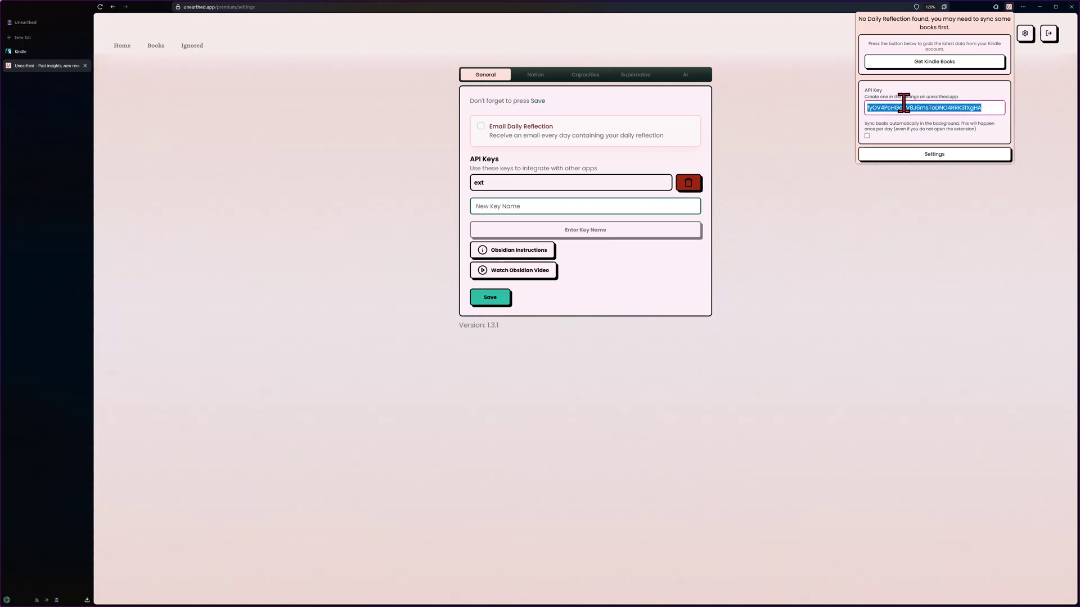
click(1031, 89)
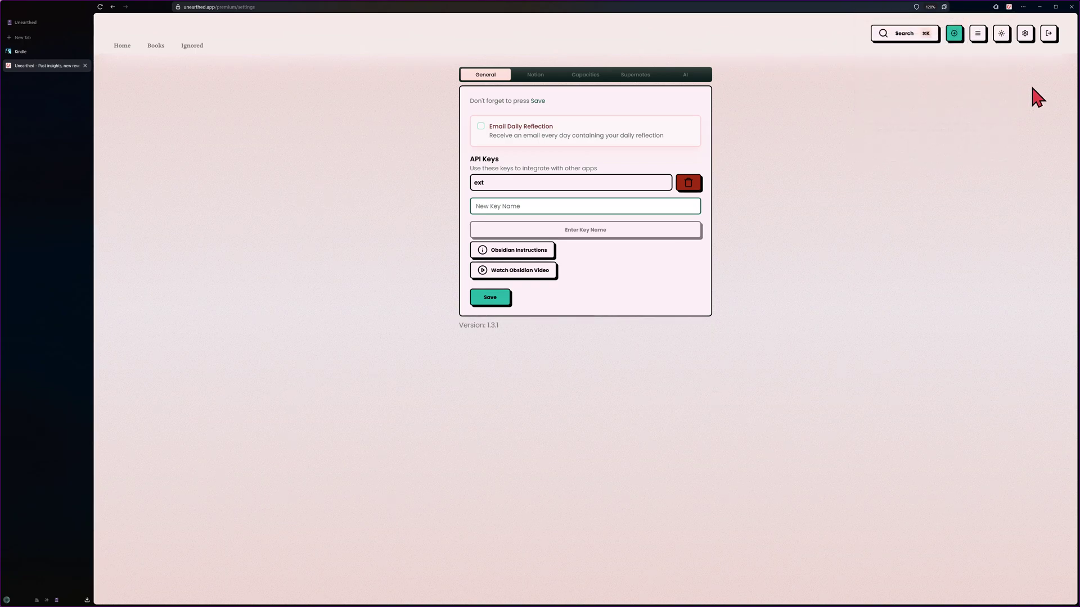
click(1010, 6)
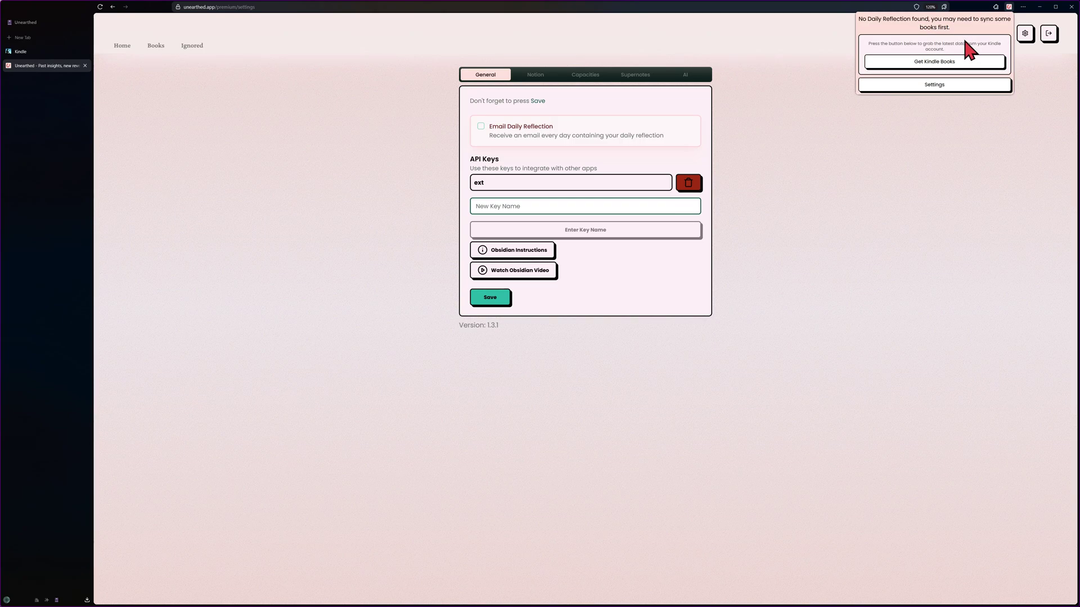
Step: Fetch the Kindle book list in the extension and upload all five books
click(944, 63)
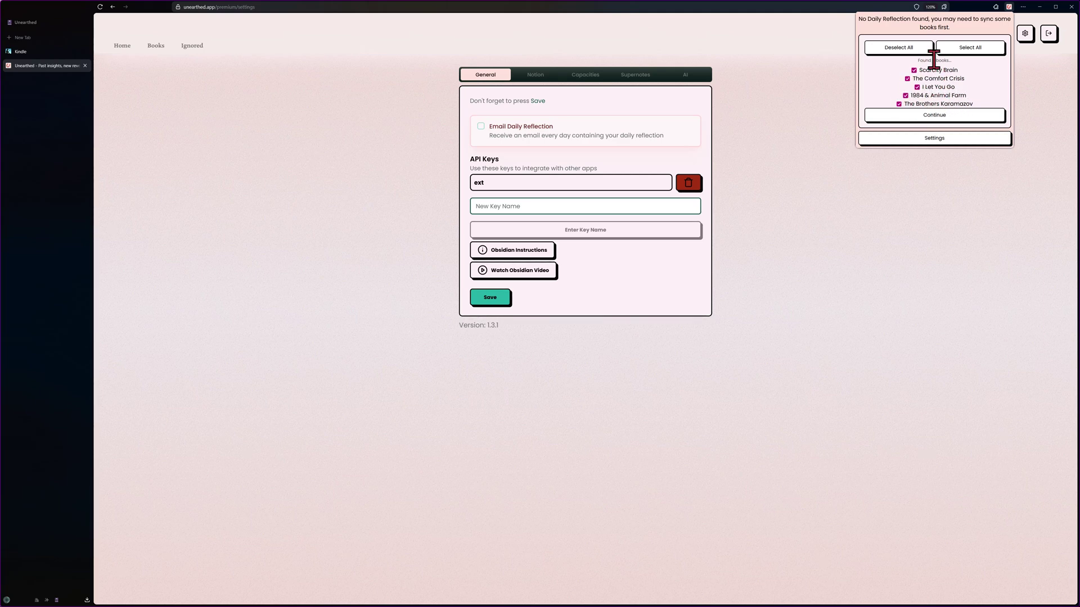
click(937, 115)
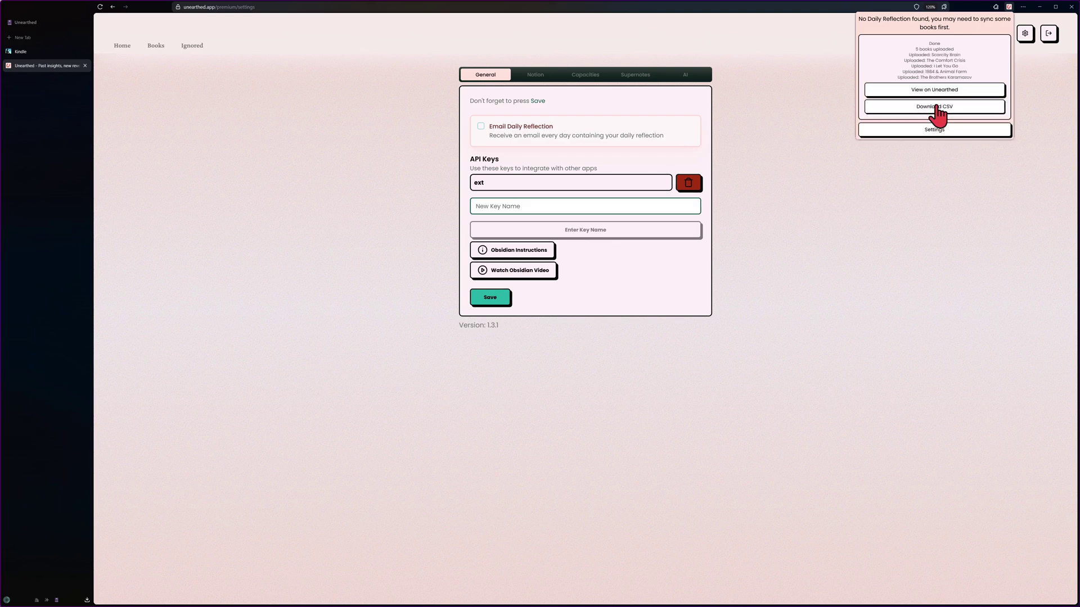
Step: Open the Books library, view The Comfort Crisis details, and open its card's options menu
click(345, 112)
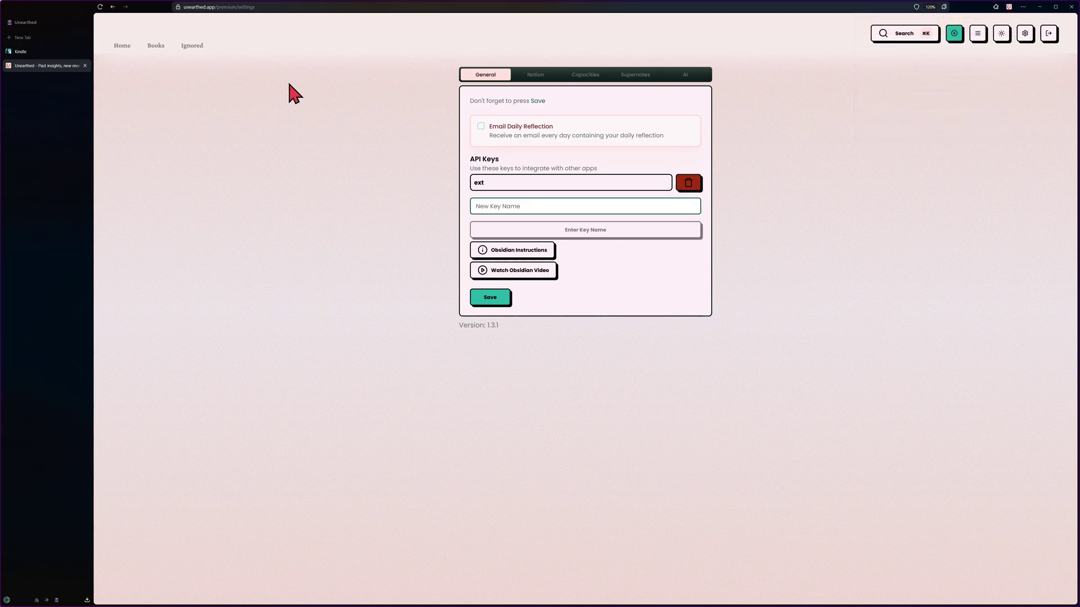
click(152, 47)
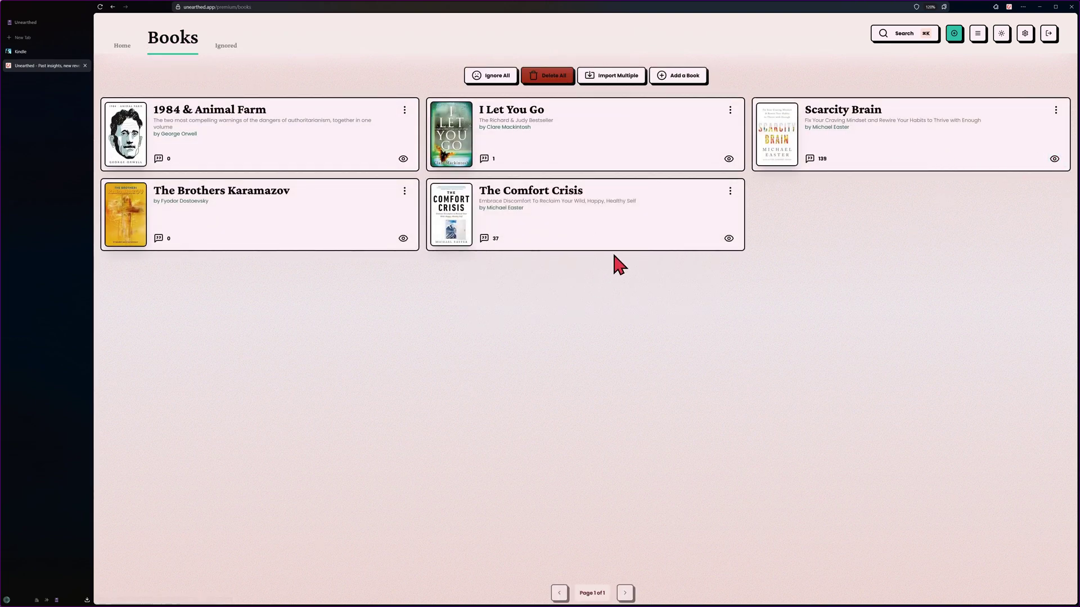
click(729, 238)
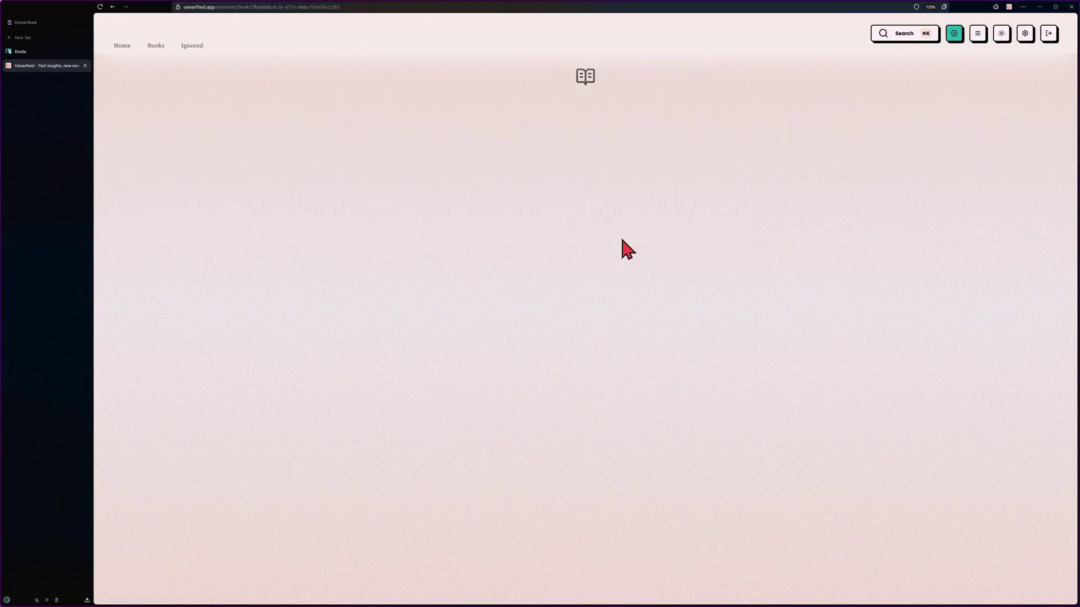
click(112, 7)
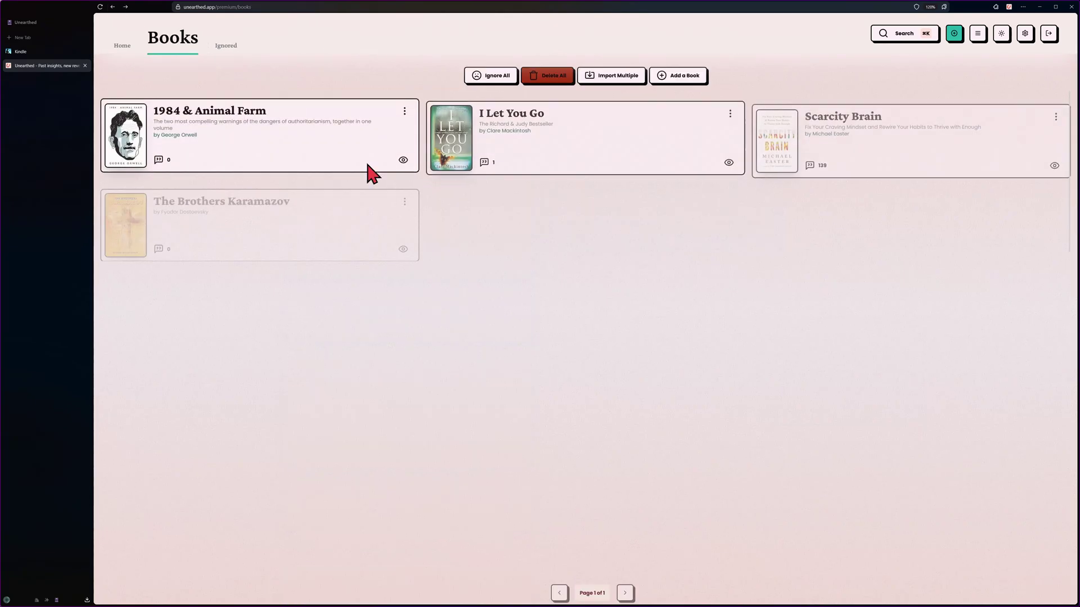
double_click(494, 238)
click(525, 250)
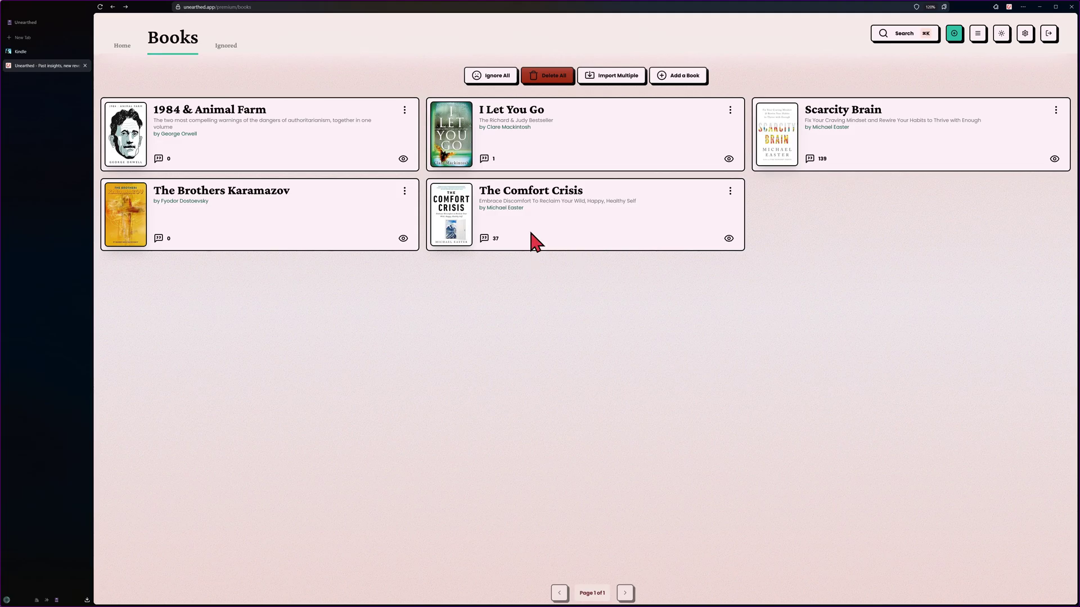
click(730, 191)
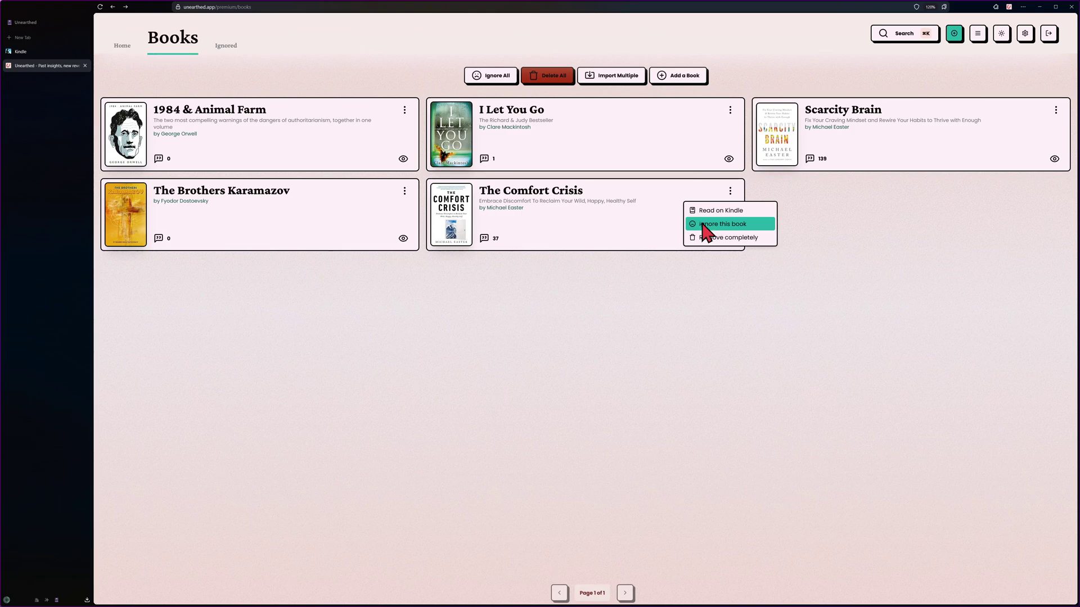
click(738, 237)
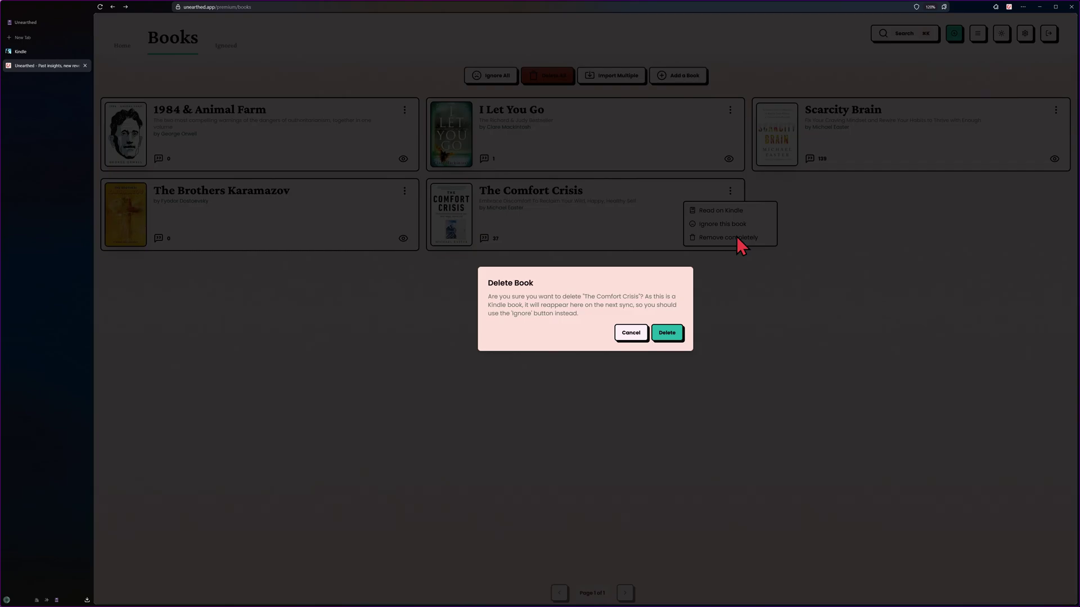
drag(488, 297, 670, 306)
click(670, 321)
click(722, 285)
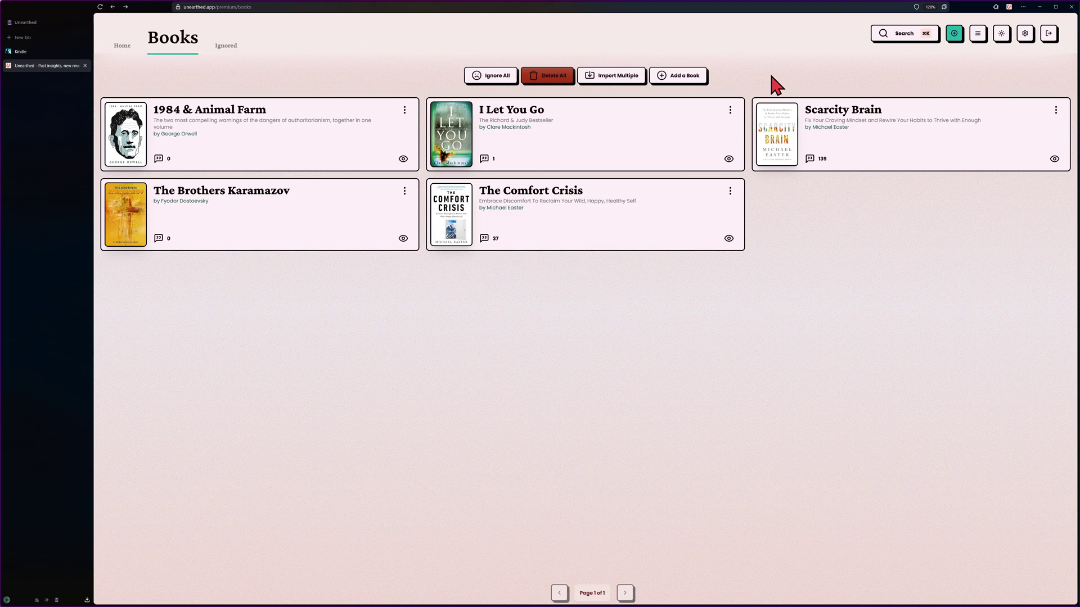
Step: Ignore the book I Let You Go in Unearthed and tile the browser beside Obsidian
click(729, 159)
click(226, 45)
key(alt+f)
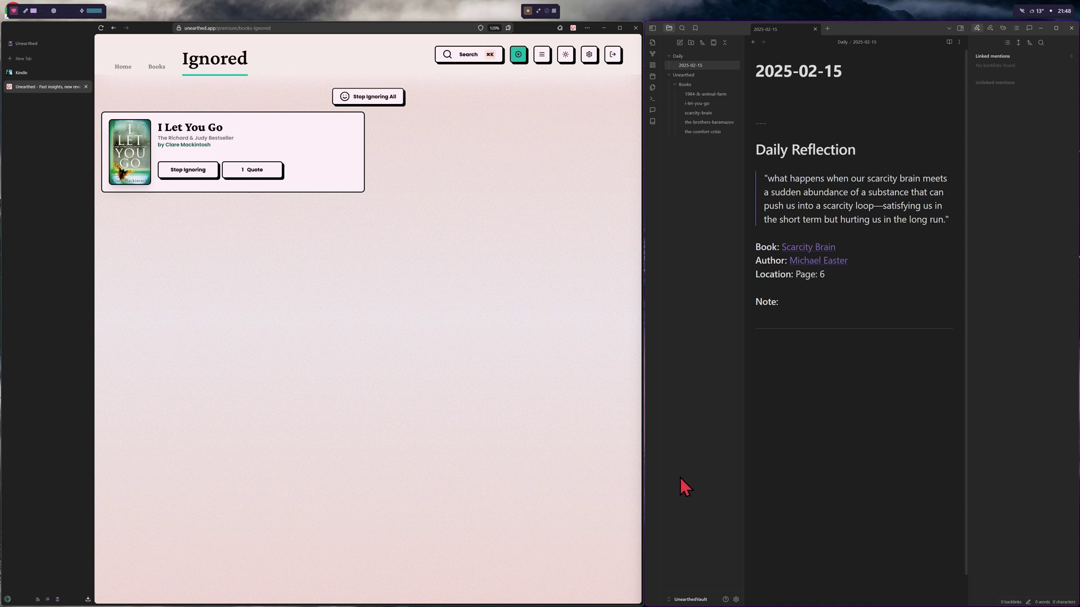
Step: Delete the Unearthed folder from the vault and clear the reflection text from the 2025-02-15 note
click(688, 75)
right_click(688, 75)
click(710, 175)
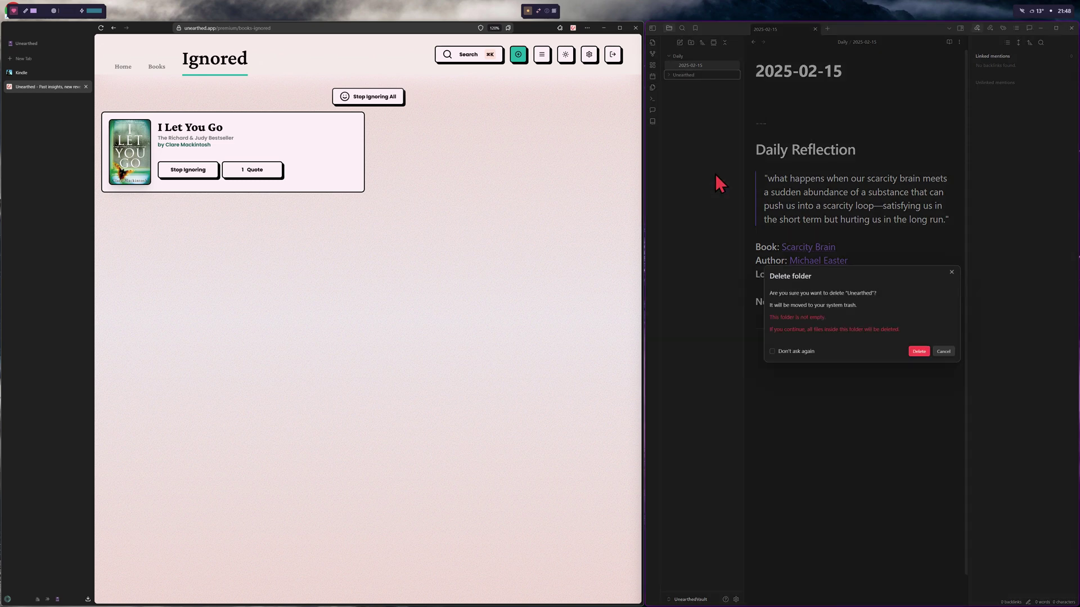
click(917, 351)
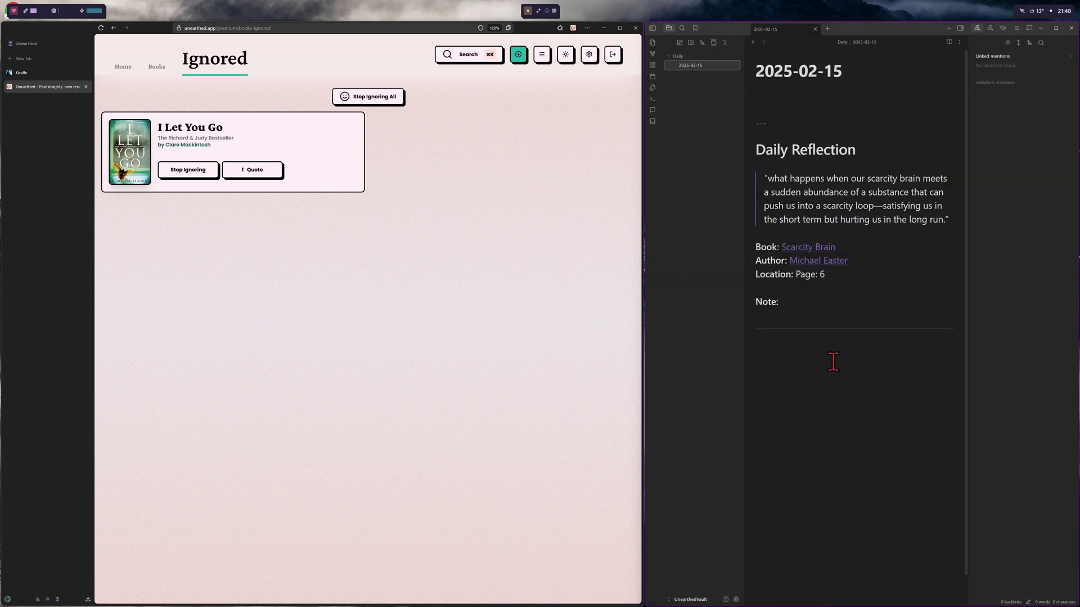
drag(832, 361, 757, 104)
key(BackSpace)
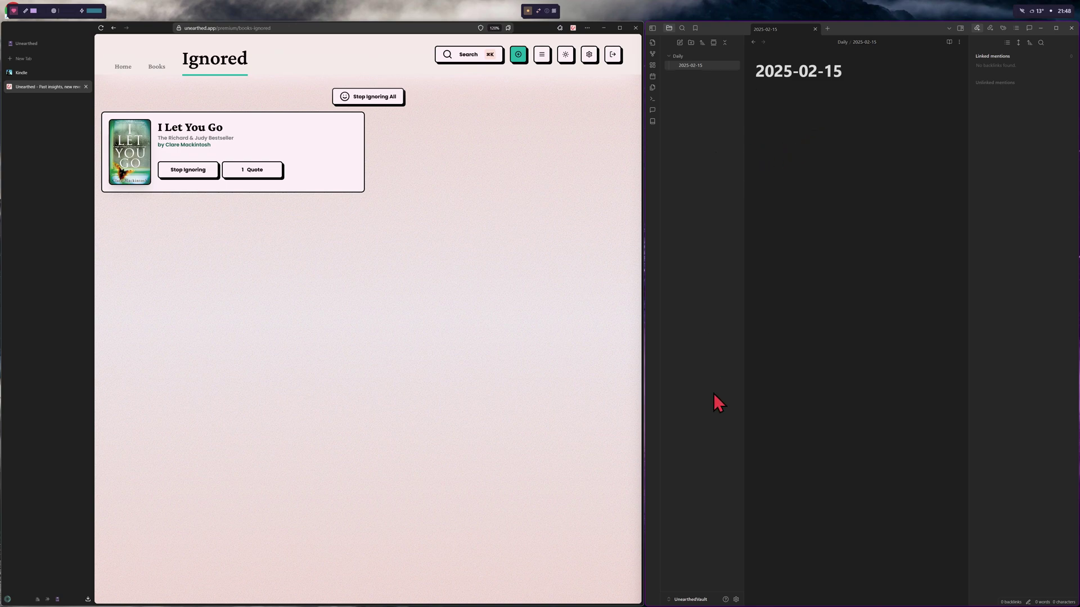
Step: Find Unearthed (Kindle Sync) by searching 'unearth' in Community plugins and open its Options
click(735, 599)
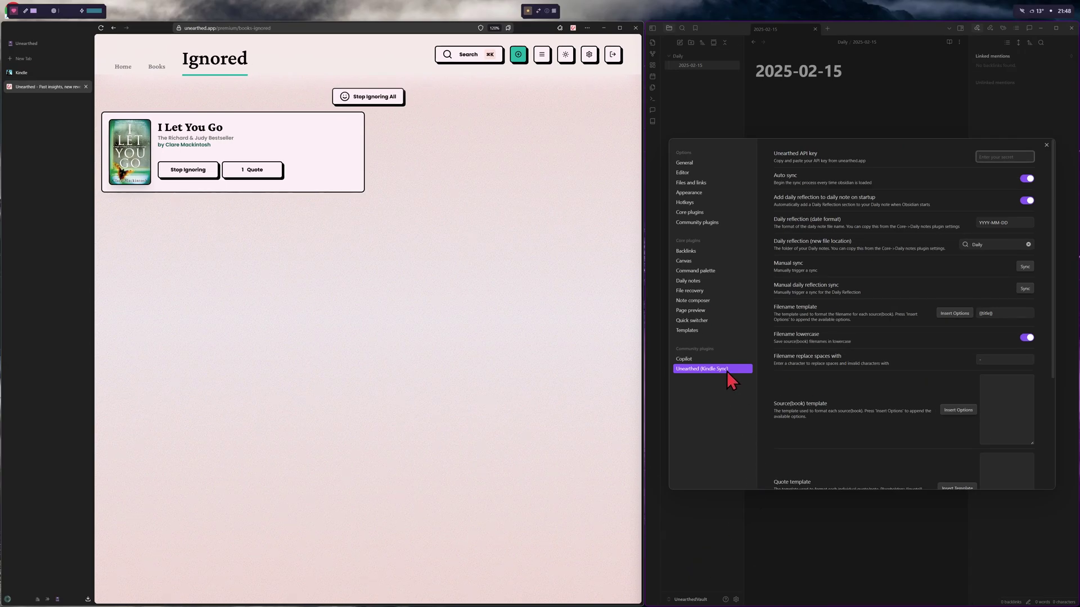
click(697, 223)
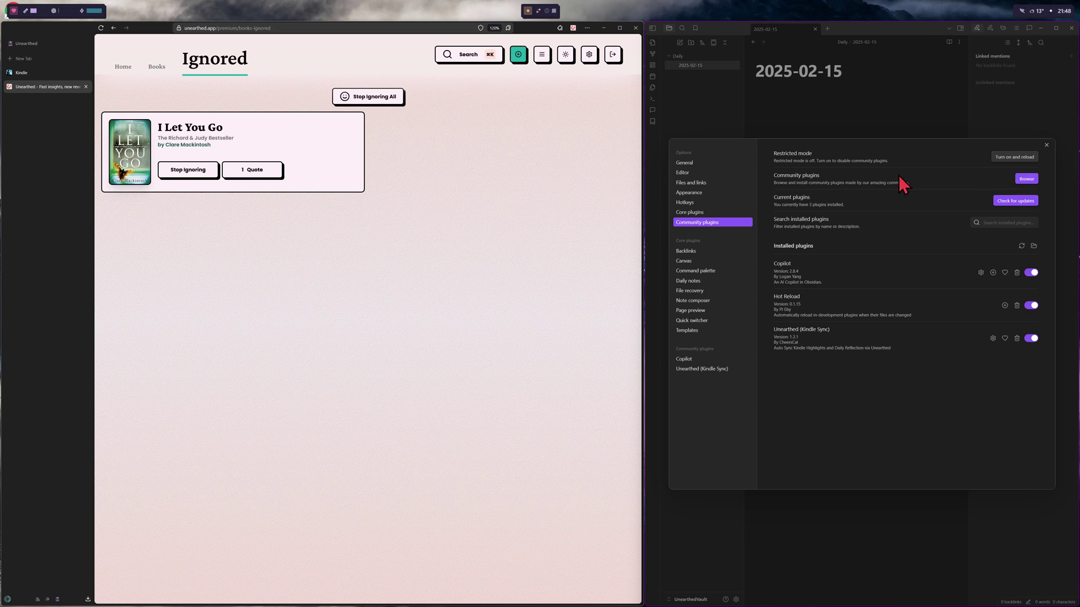
click(1029, 178)
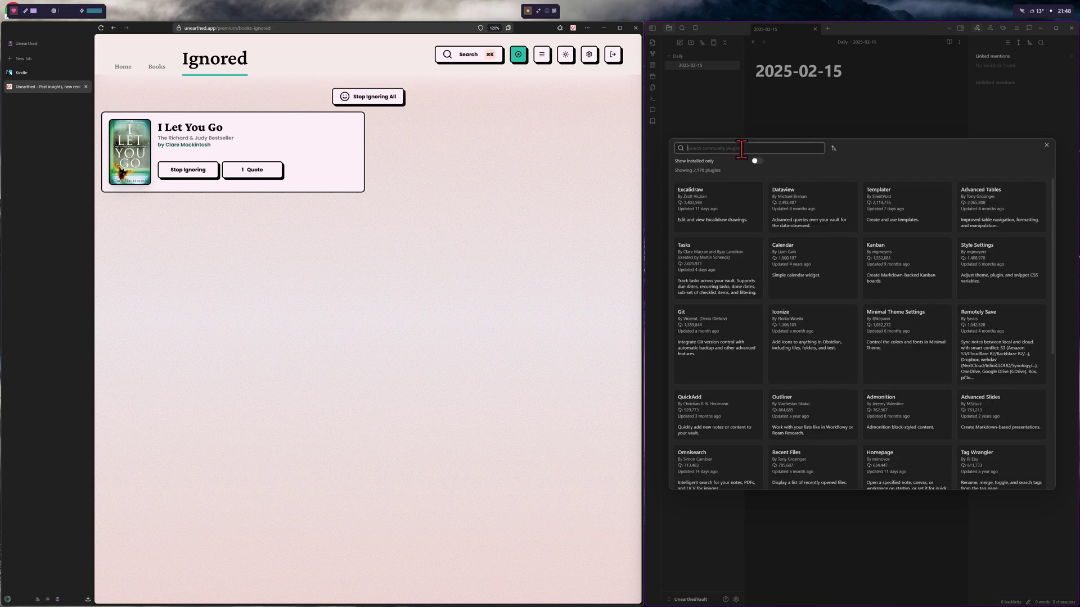
text(unearth)
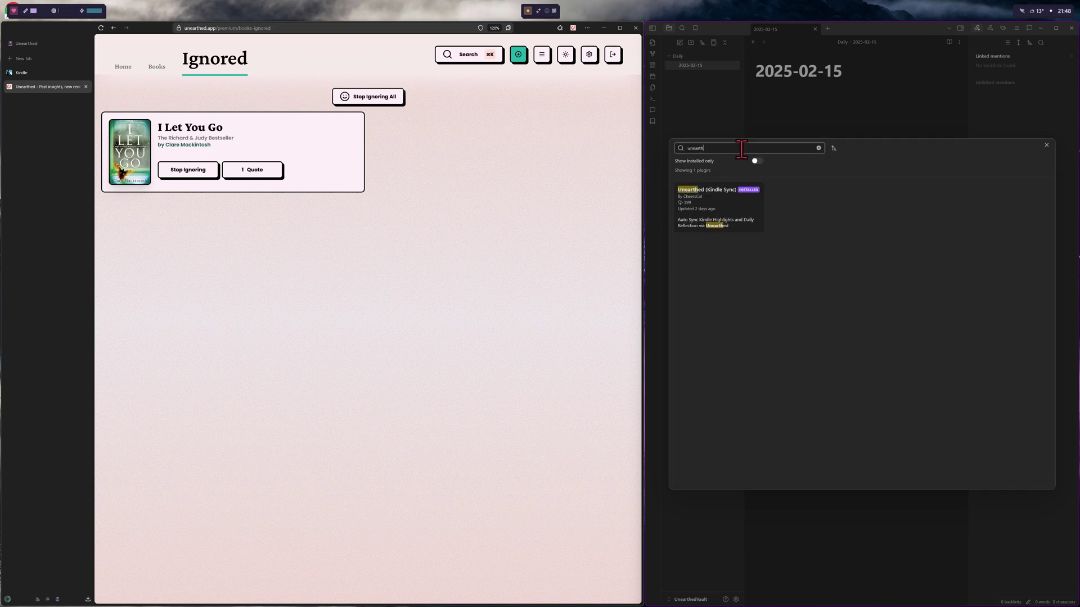
click(730, 212)
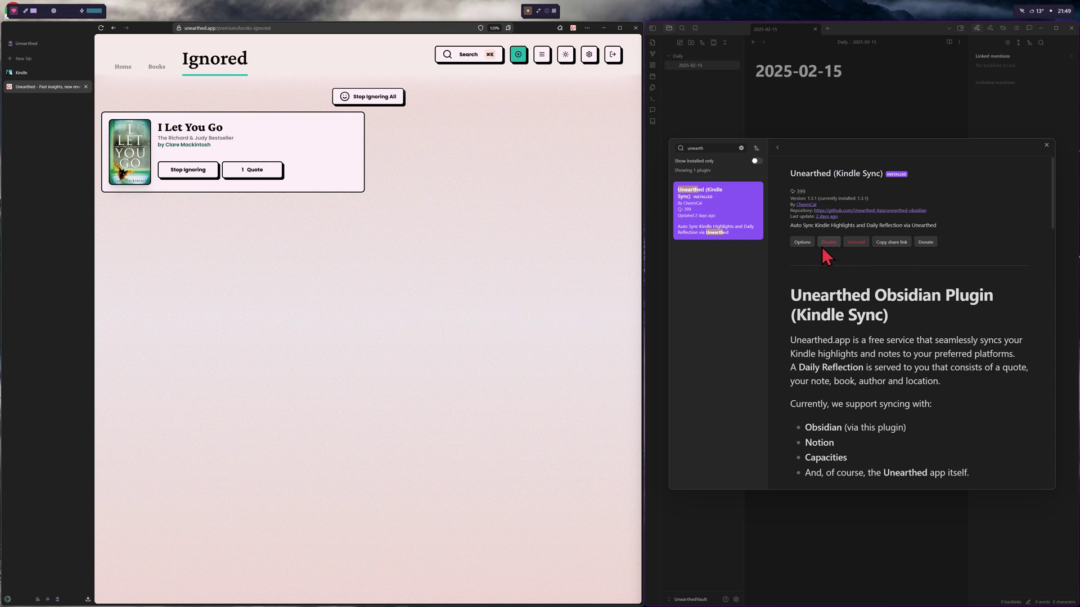
click(804, 243)
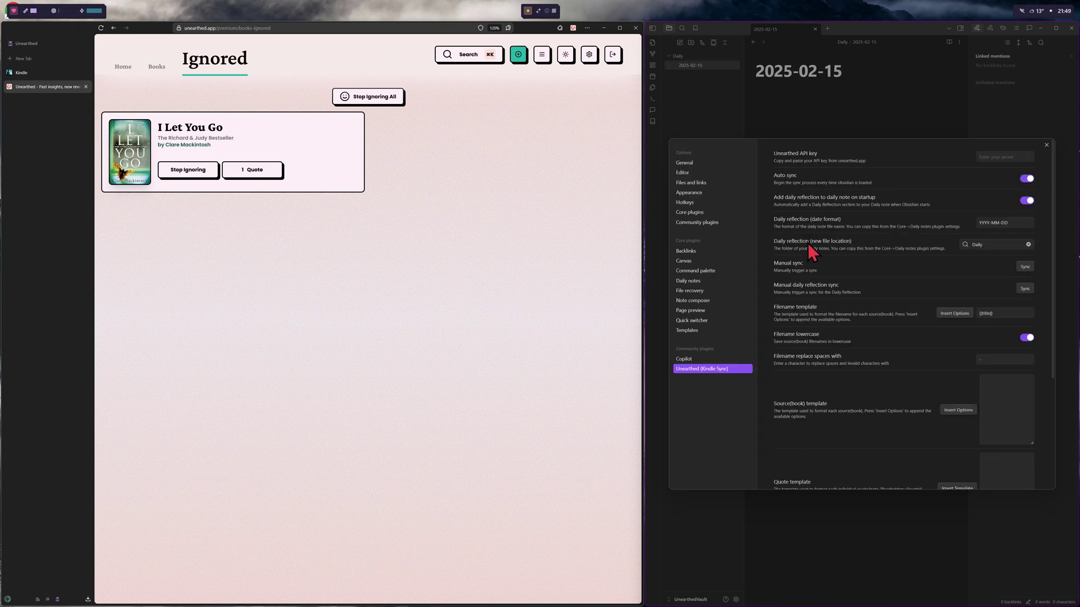
Step: Paste the account's API key into the Unearthed API key field
click(1002, 156)
key(ctrl+v)
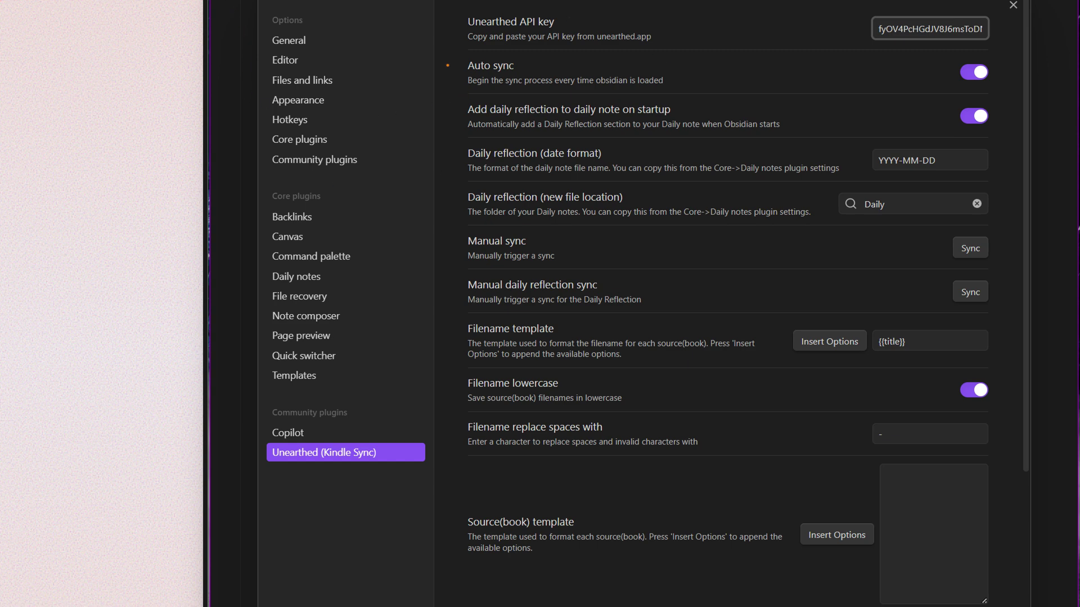
click(930, 342)
scroll(731, 303, down, 2)
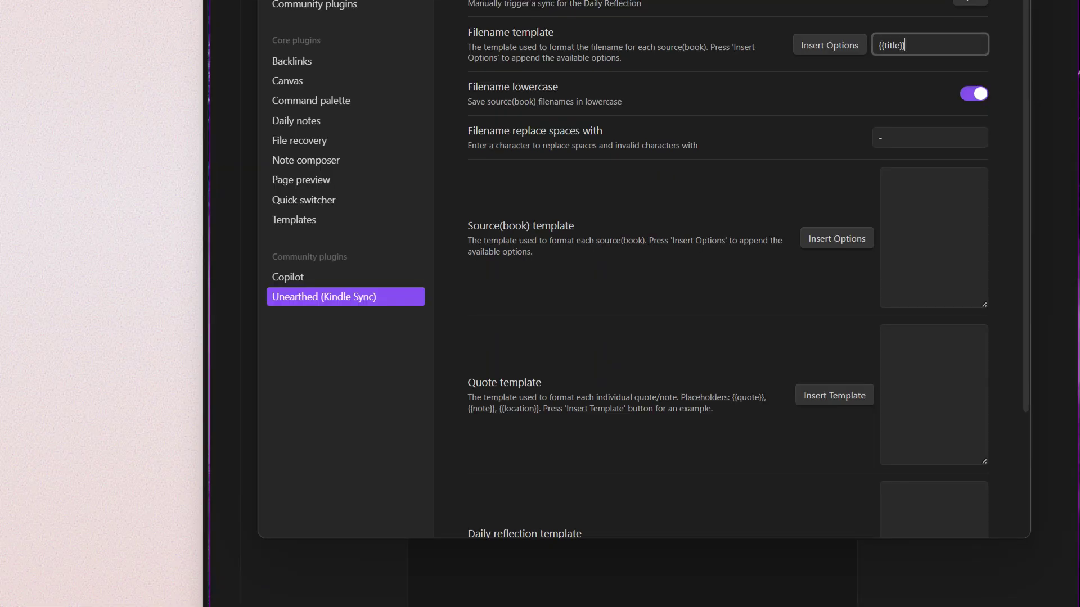
Step: Fill the Source (book), Quote and Daily reflection templates with their defaults
click(930, 519)
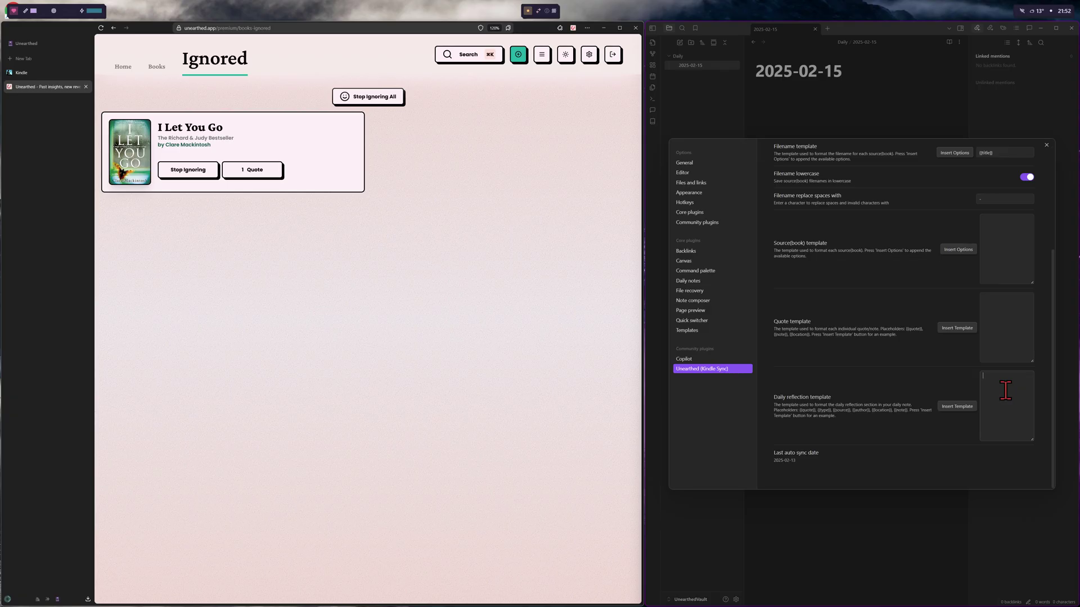
click(993, 383)
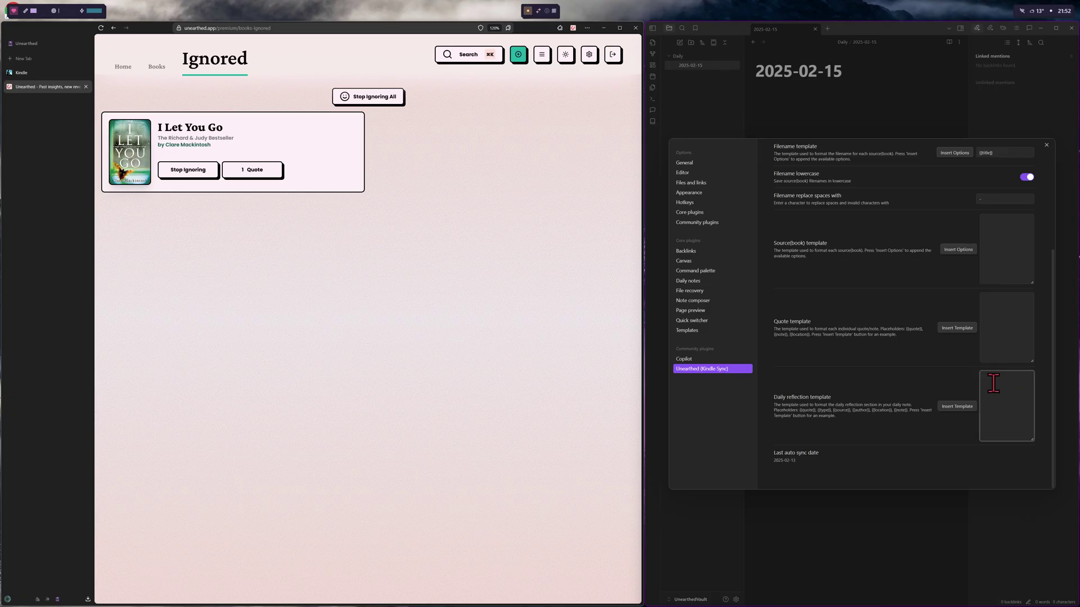
click(958, 249)
click(956, 328)
click(957, 406)
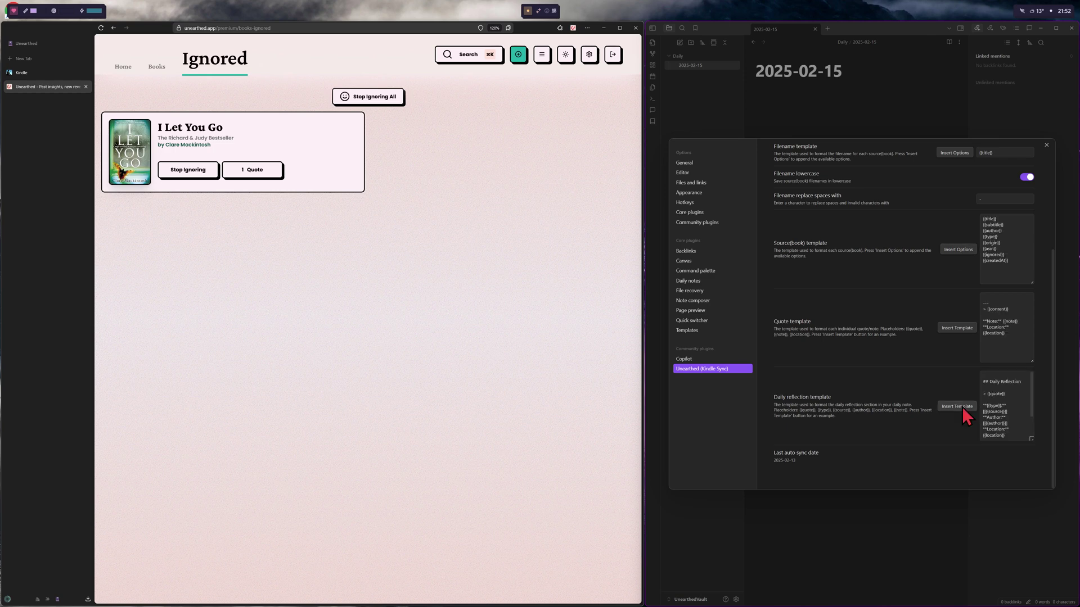
scroll(1007, 404, down, 2)
scroll(1015, 408, up, 2)
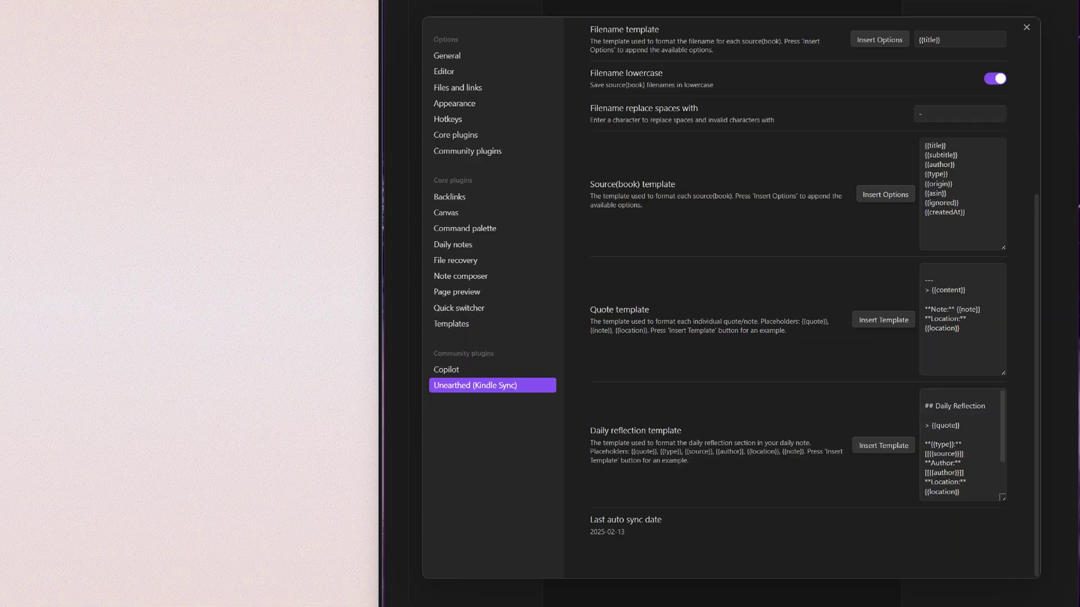
Step: Run the manual daily reflection sync, then close settings to view the 2025-02-15 note
scroll(902, 173, up, 5)
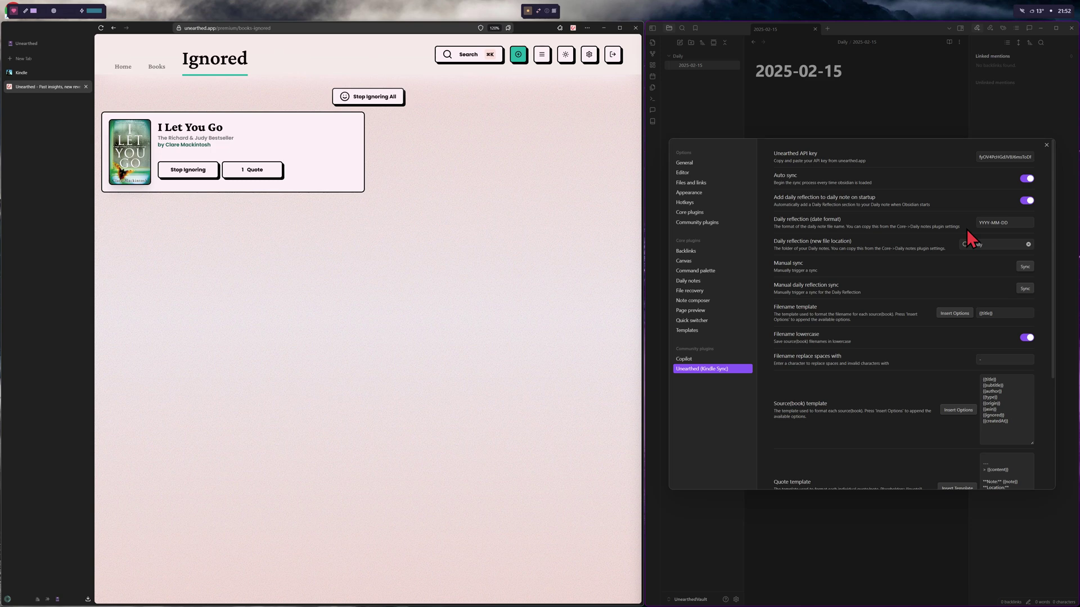
click(1026, 289)
click(1047, 145)
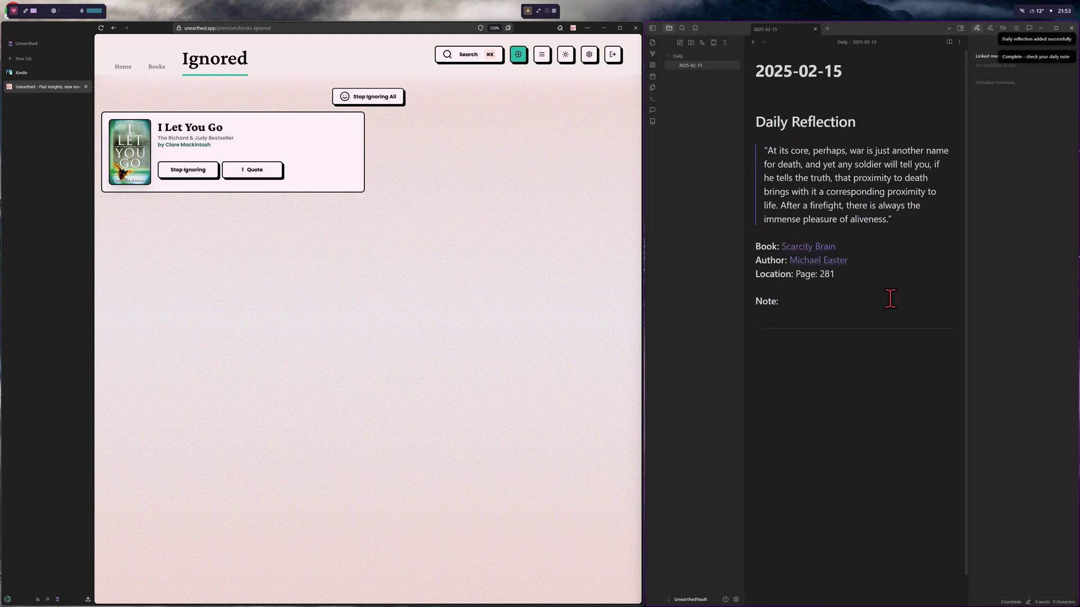
Step: Return Unearthed to its home view and select the reflection quote text
click(123, 68)
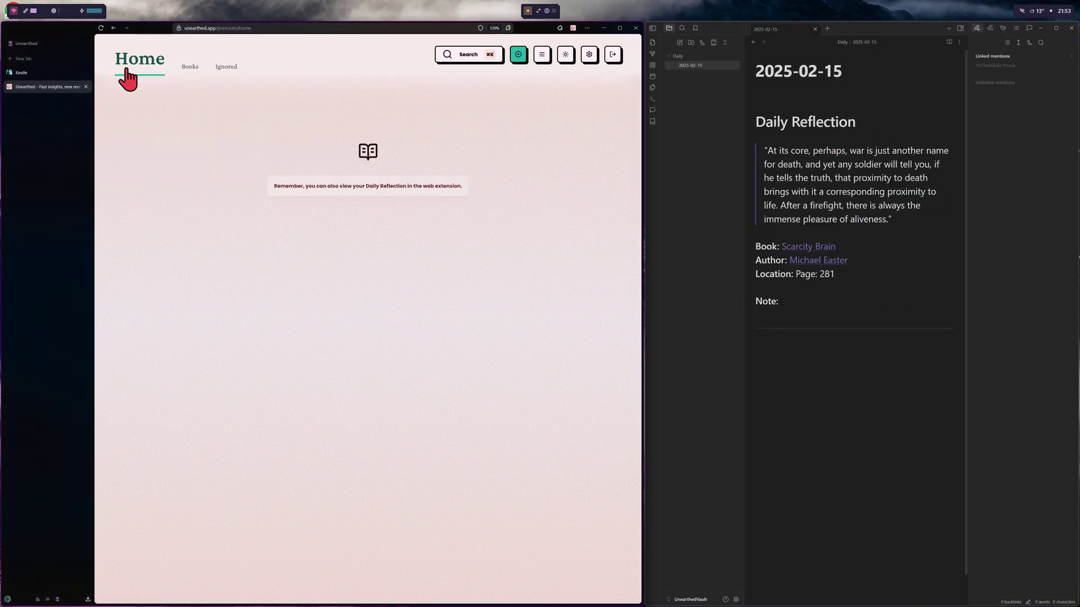
drag(285, 159, 388, 207)
click(388, 207)
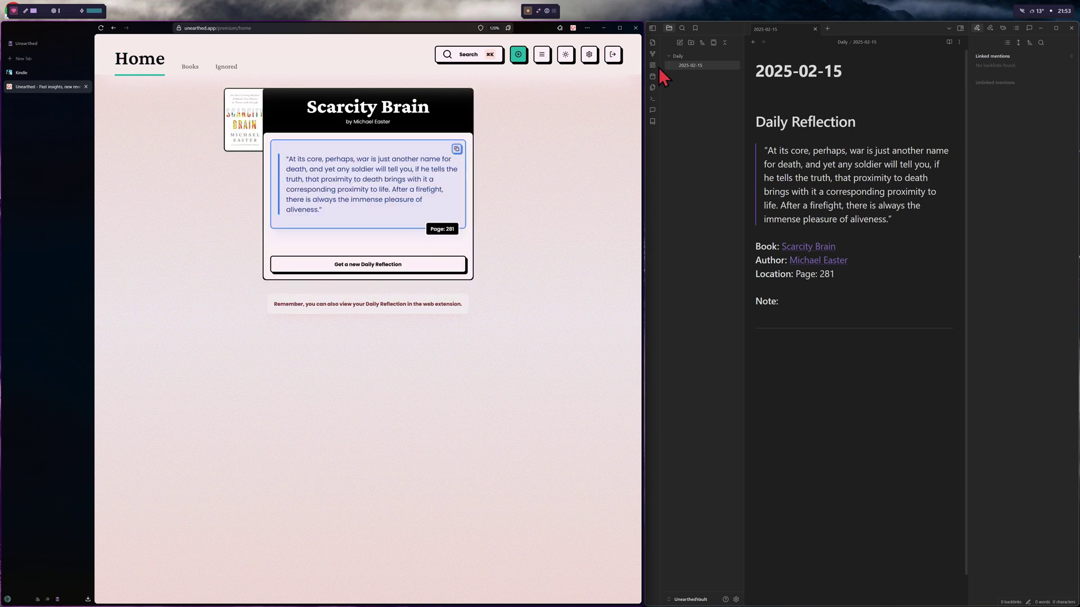
Step: Start a full manual sync of Kindle highlights from the Unearthed plugin settings
click(654, 120)
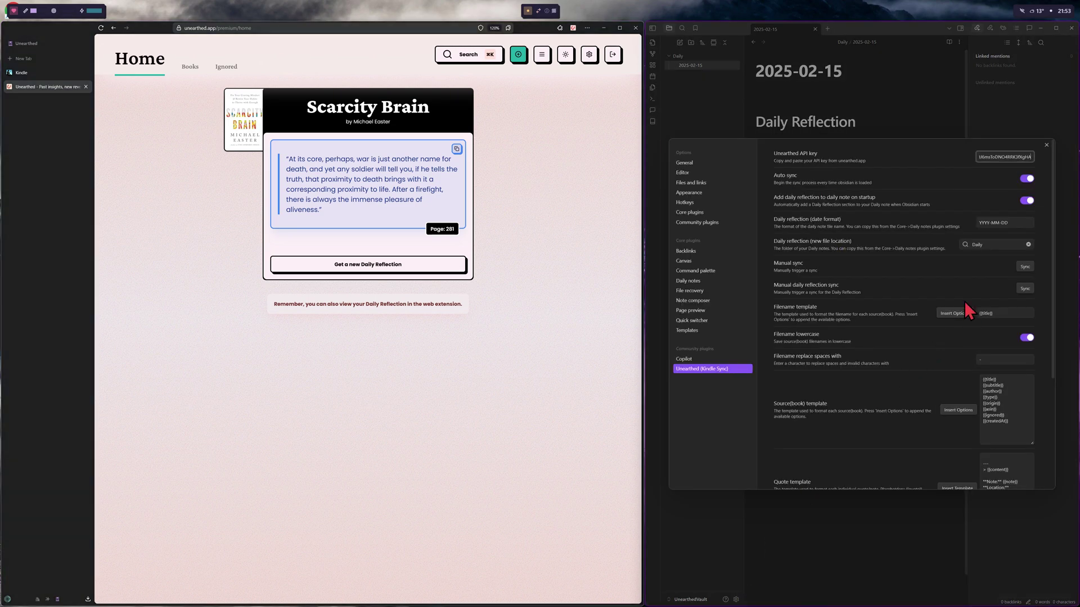
click(794, 272)
click(1022, 262)
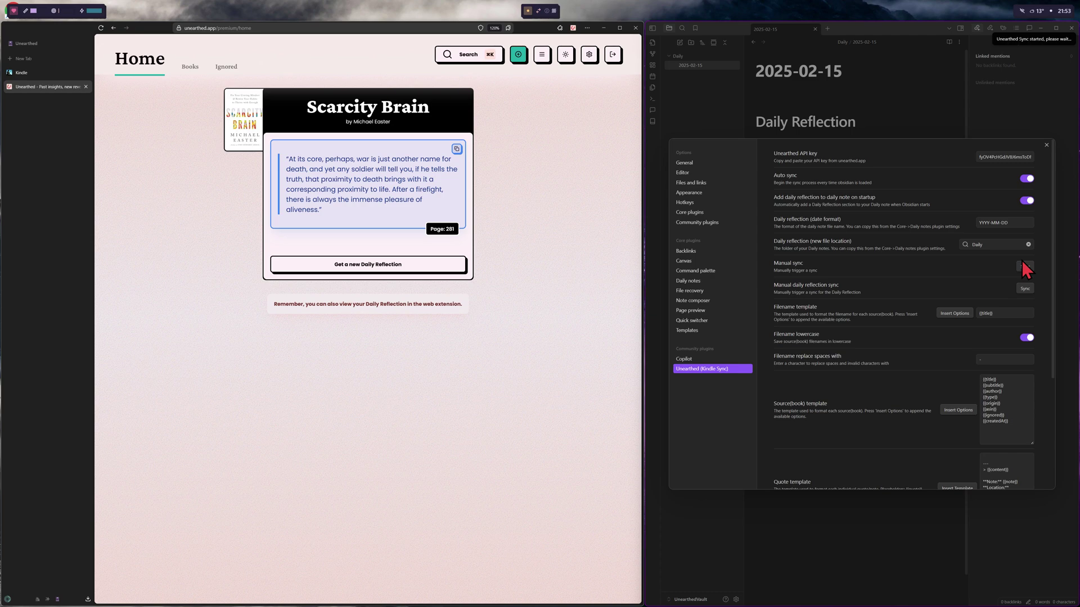
key(Escape)
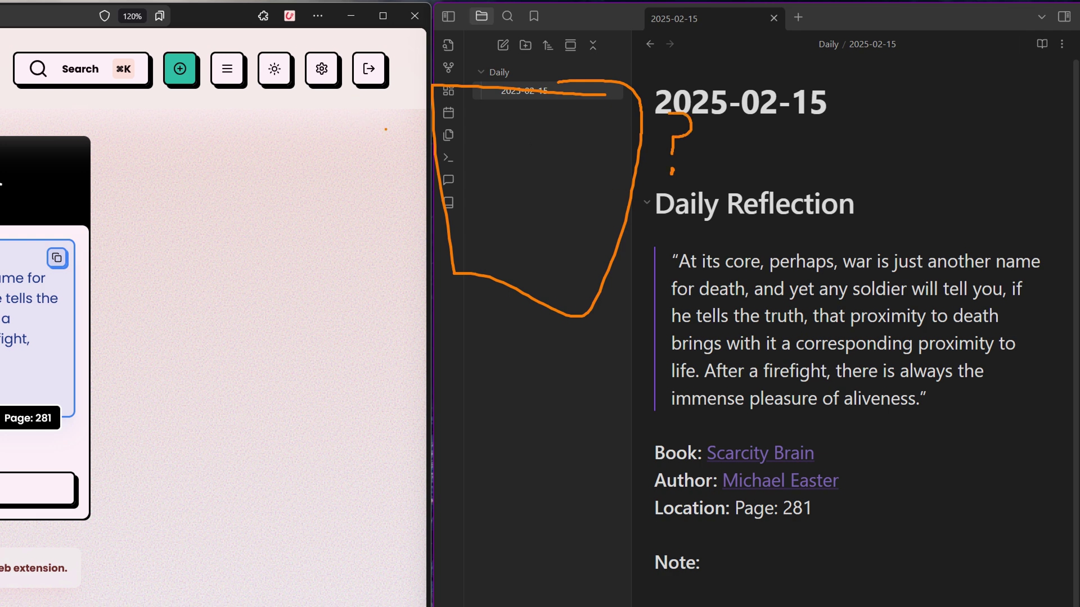
Step: Draw question marks around the empty file explorer until the Unearthed folder appears beside Daily
mouse_move(468, 318)
mouse_down()
mouse_move(496, 316)
mouse_move(474, 348)
mouse_move(482, 369)
mouse_up()
drag(603, 310, 612, 367)
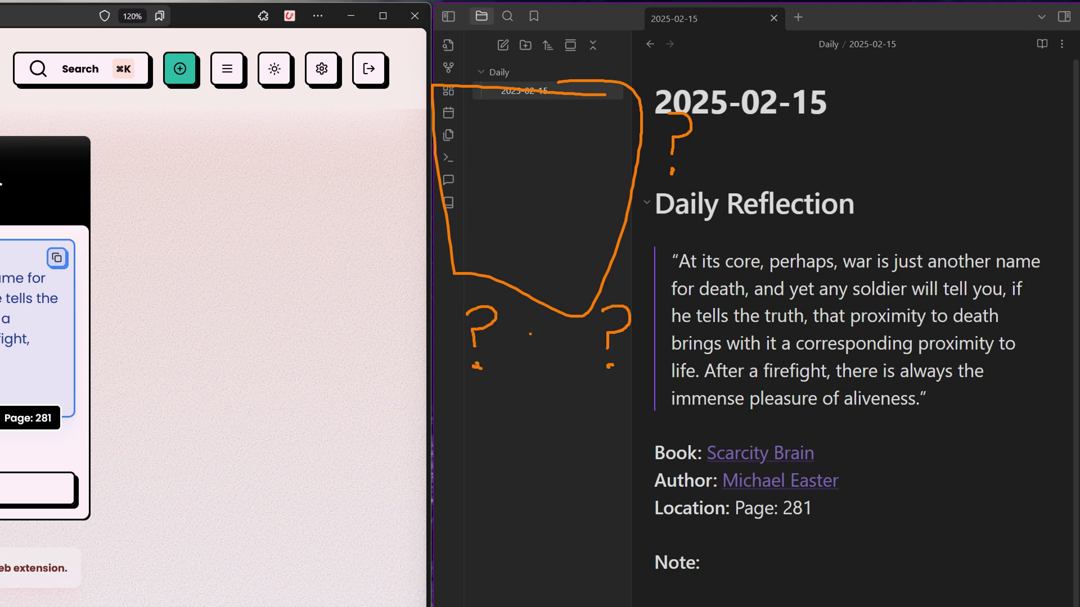
mouse_move(521, 324)
mouse_down()
mouse_move(553, 326)
mouse_move(537, 344)
mouse_move(540, 375)
mouse_up()
drag(570, 332, 573, 379)
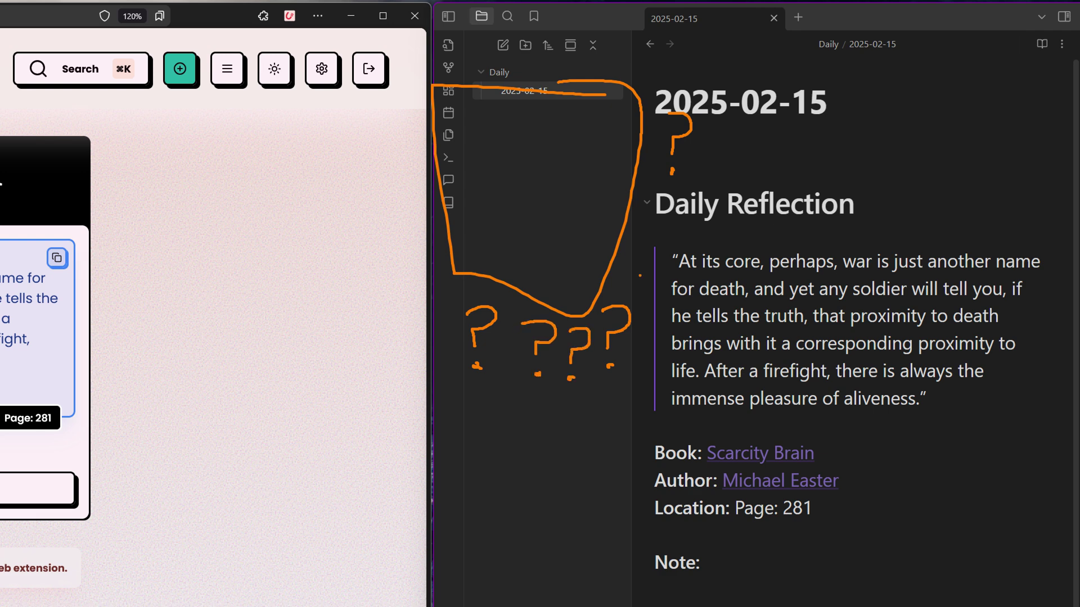
drag(629, 230, 627, 276)
drag(635, 48, 640, 76)
click(644, 91)
drag(594, 27, 599, 53)
click(601, 73)
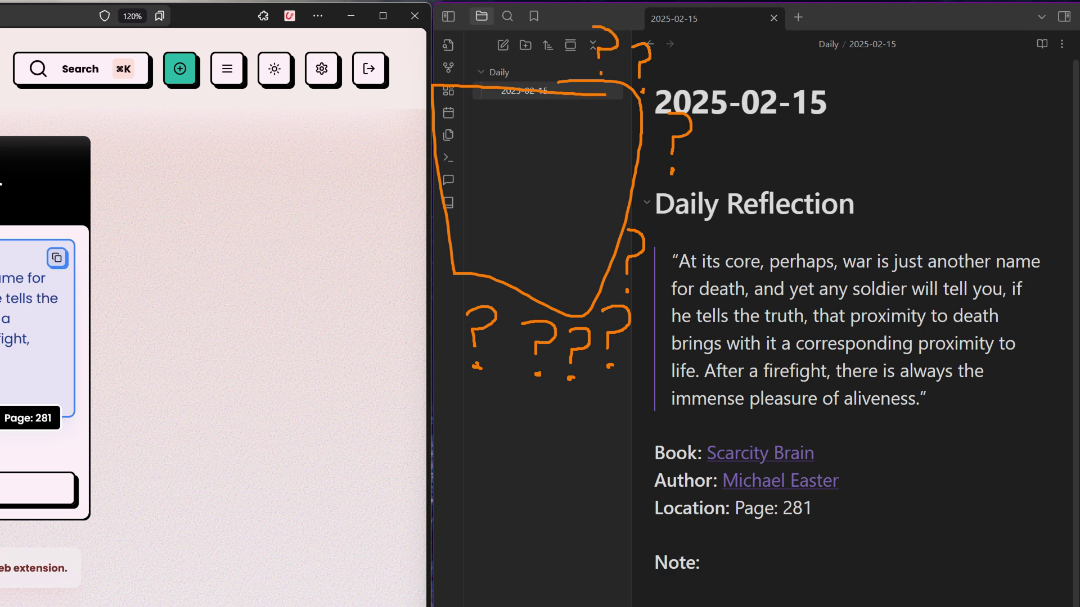
drag(519, 61, 550, 61)
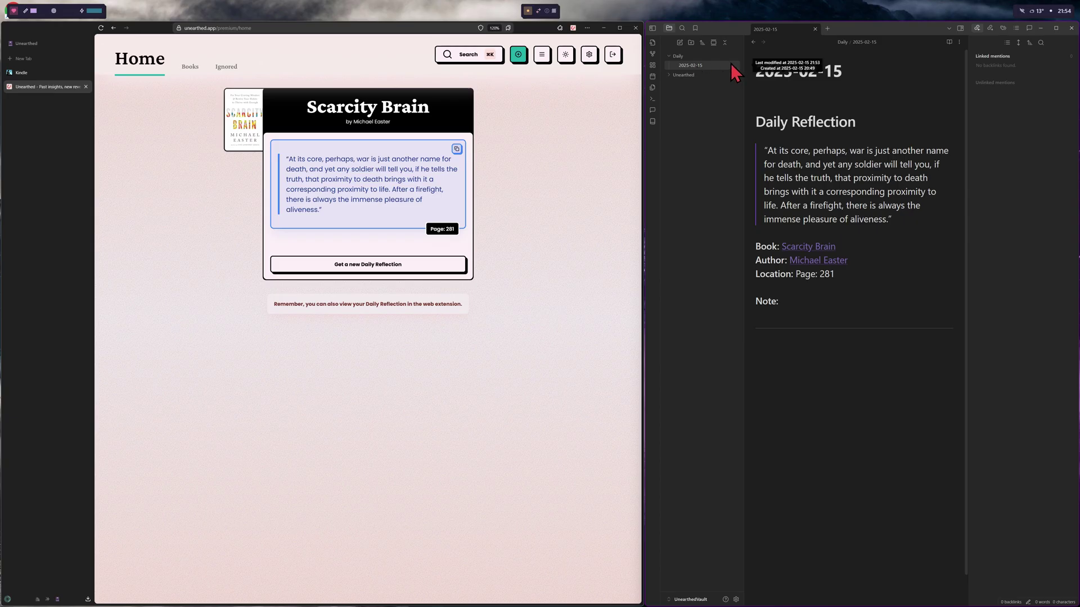
Step: Expand Unearthed > Books to show four book notes, then open The Comfort Crisis in Unearthed
click(667, 74)
click(674, 84)
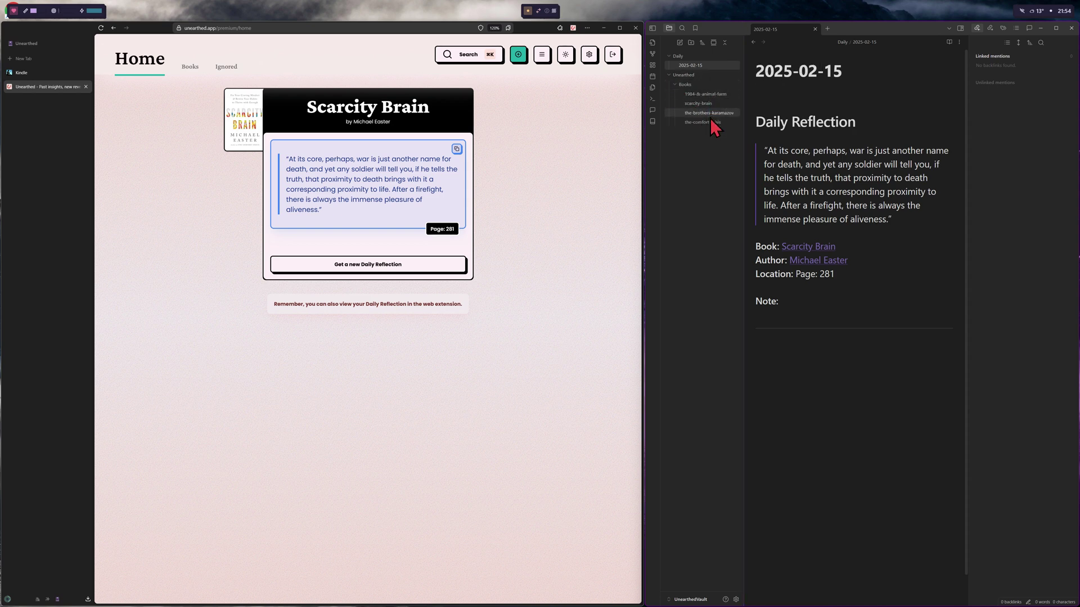
click(189, 69)
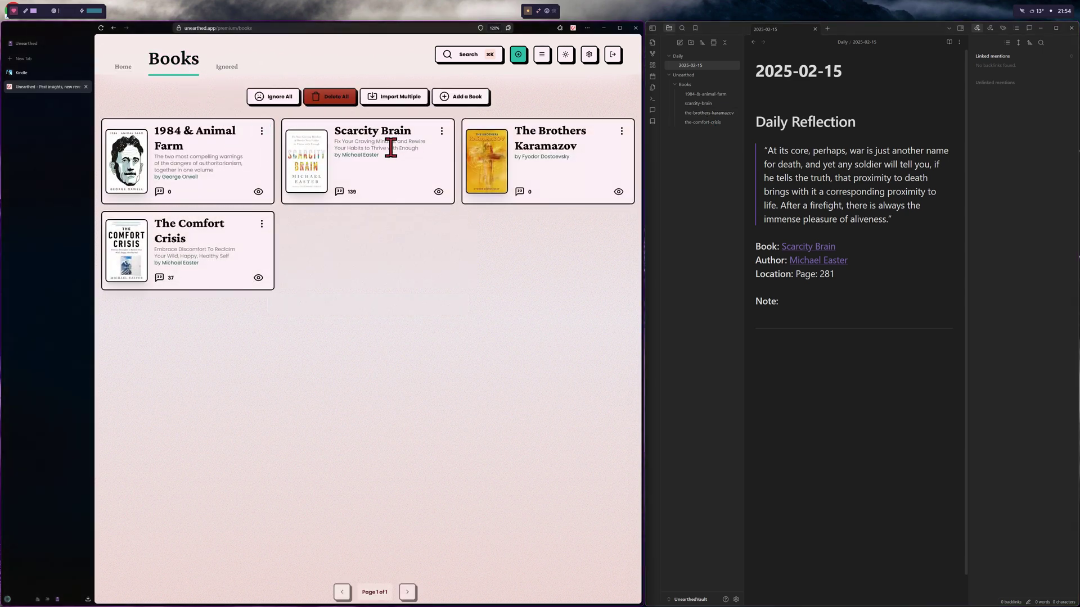
click(225, 67)
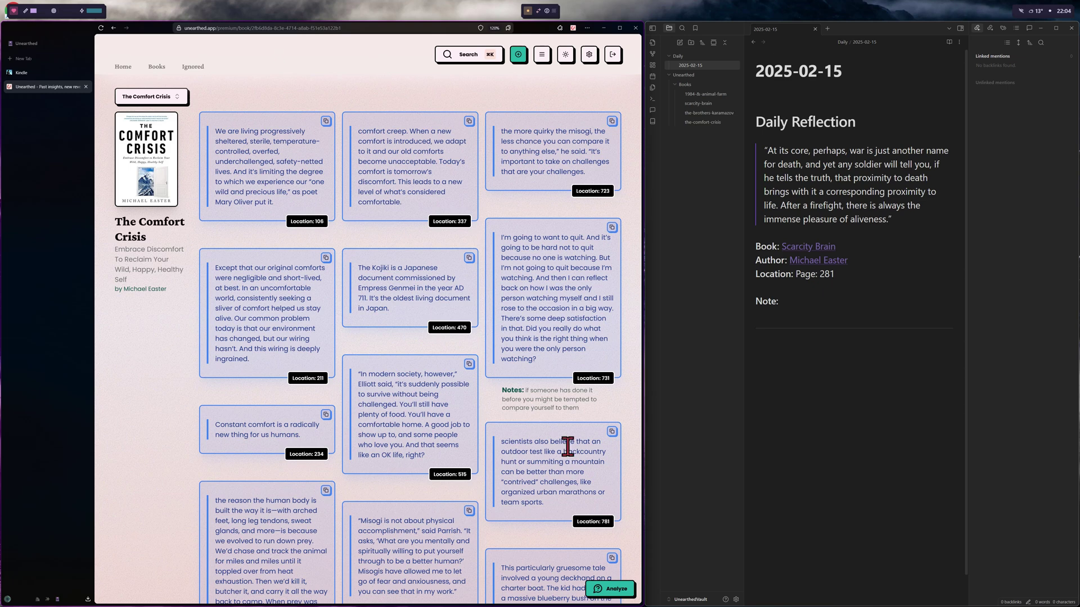
Step: Have The Comfort Crisis assistant quiz you with the quiz-master prompt, then close the chat
click(610, 589)
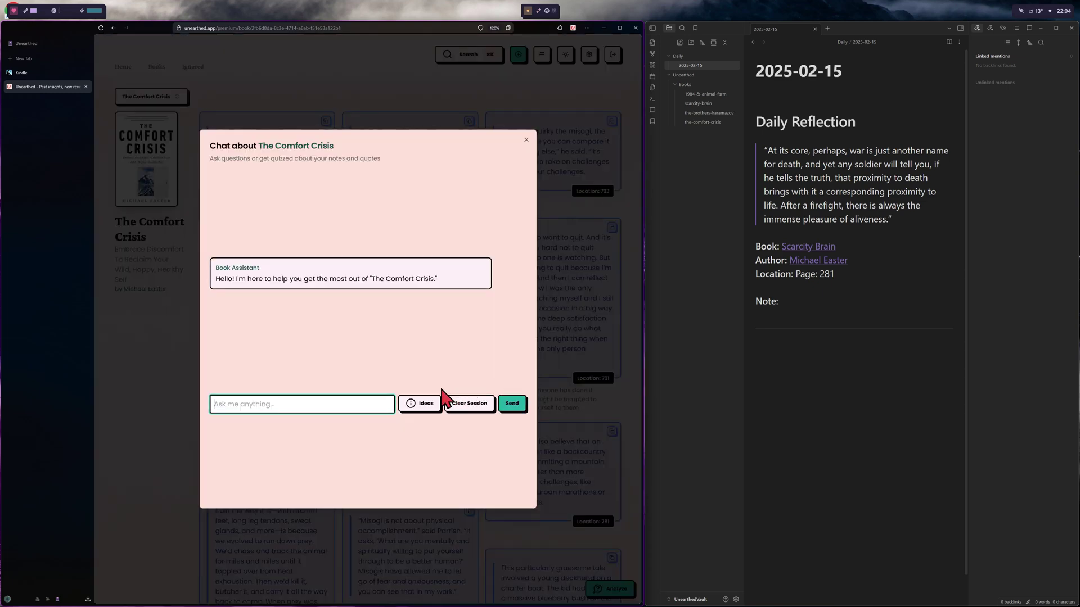
drag(369, 279, 437, 282)
click(430, 402)
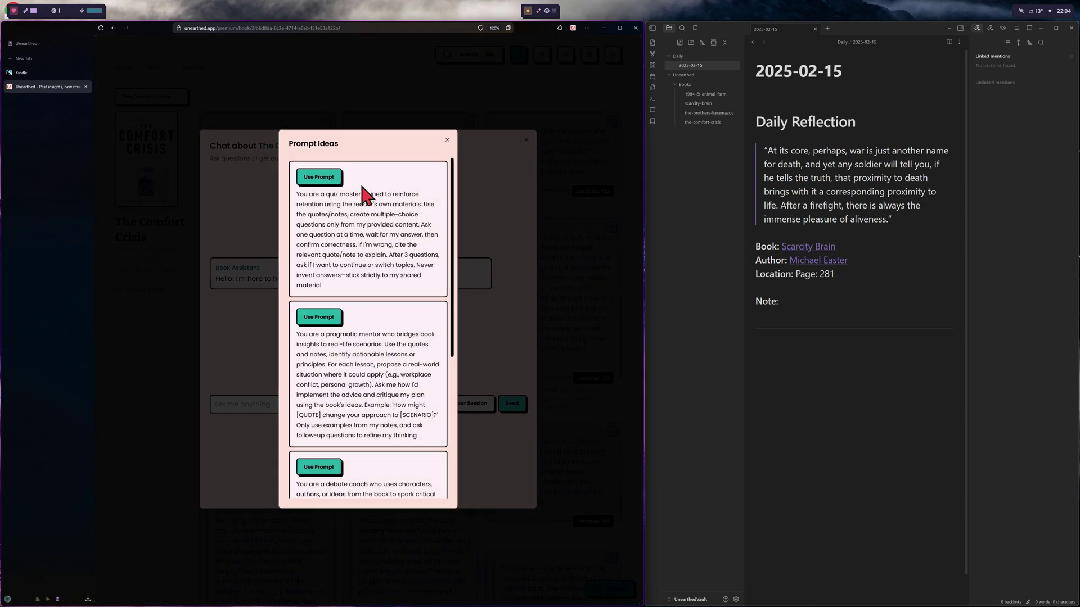
scroll(349, 302, down, 5)
scroll(342, 301, up, 5)
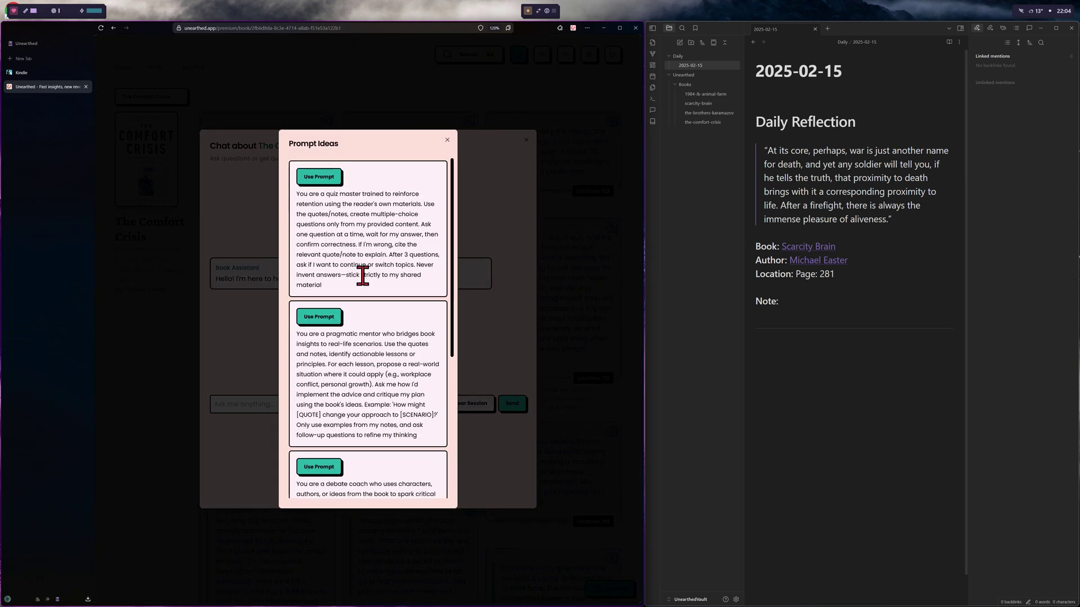
click(309, 181)
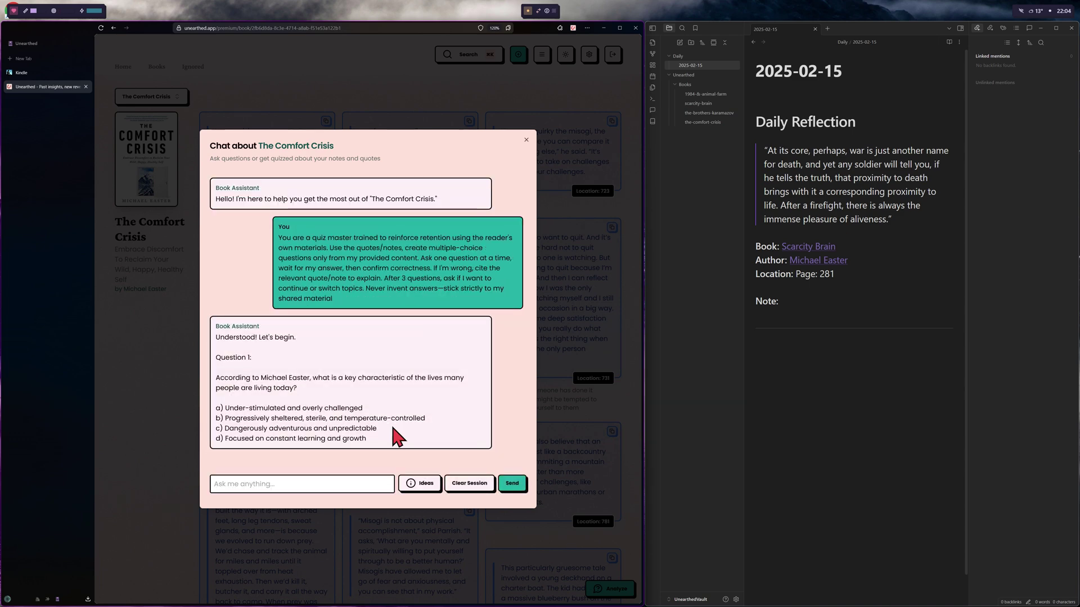
click(419, 484)
scroll(409, 401, down, 3)
key(Escape)
key(Escape)
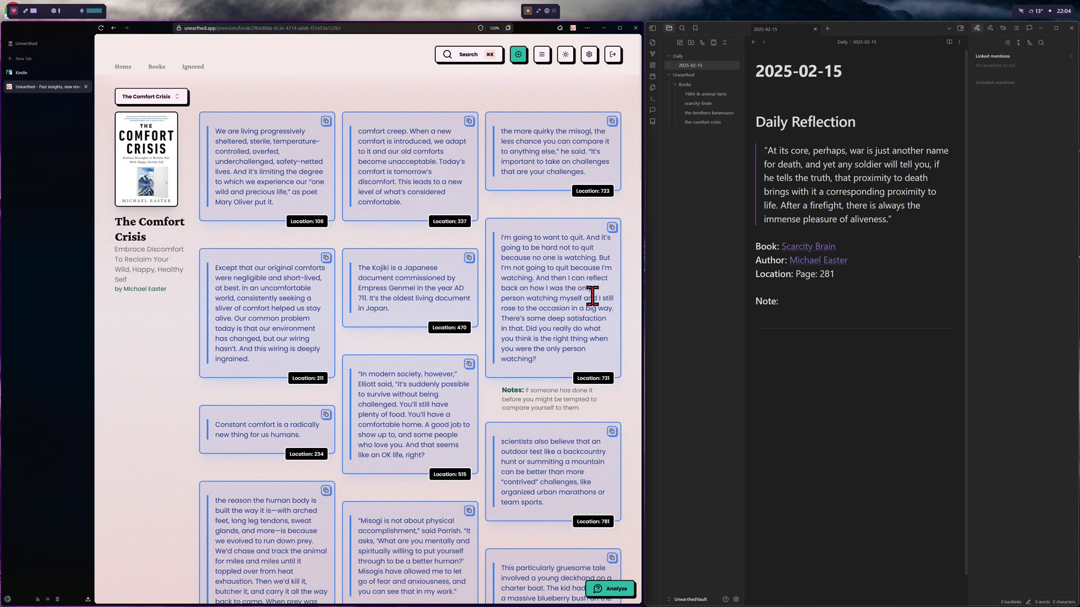